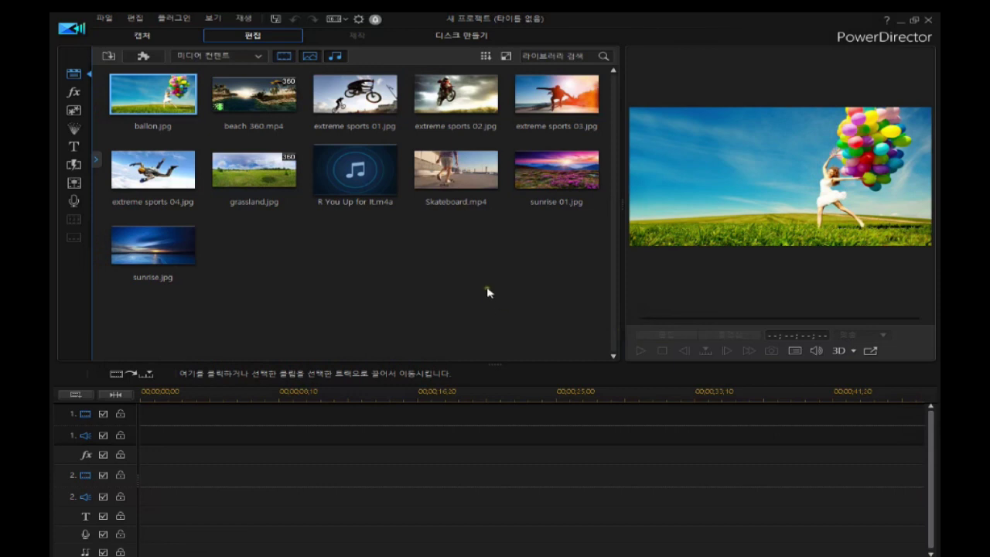
# Remove all the sample media clips from the media library.
pyautogui.click(539, 257)
pyautogui.click(584, 243)
pyautogui.moveTo(585, 243); pyautogui.dragTo(110, 99)
pyautogui.press('Delete')
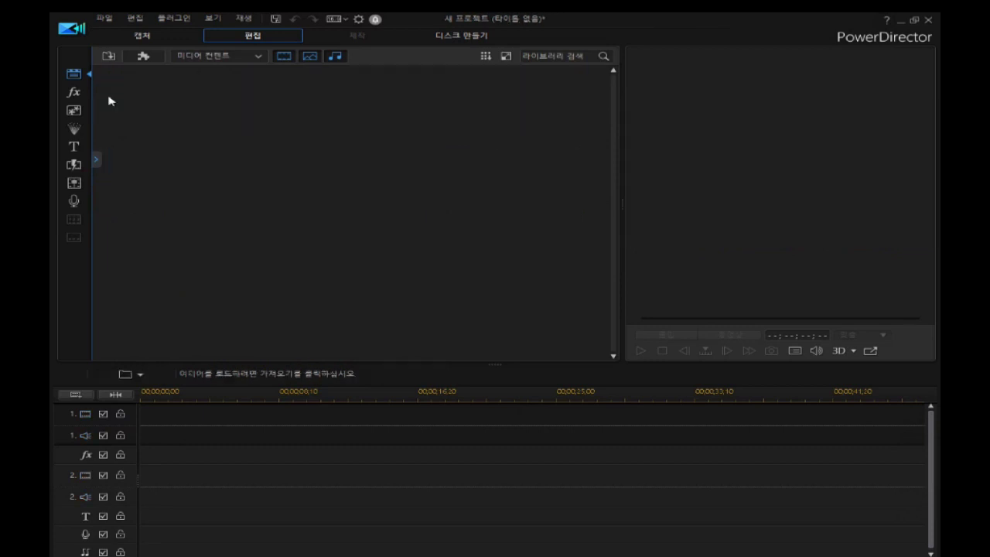
# Import the media file Sample오디오(조용한이별).mp3 and place it at the start of audio track 1.
pyautogui.click(110, 59)
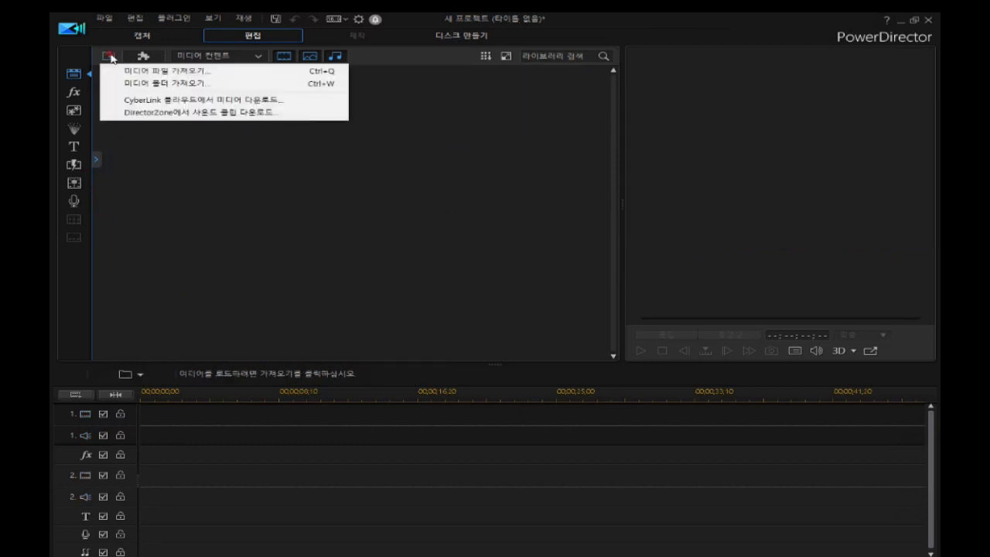
pyautogui.click(146, 74)
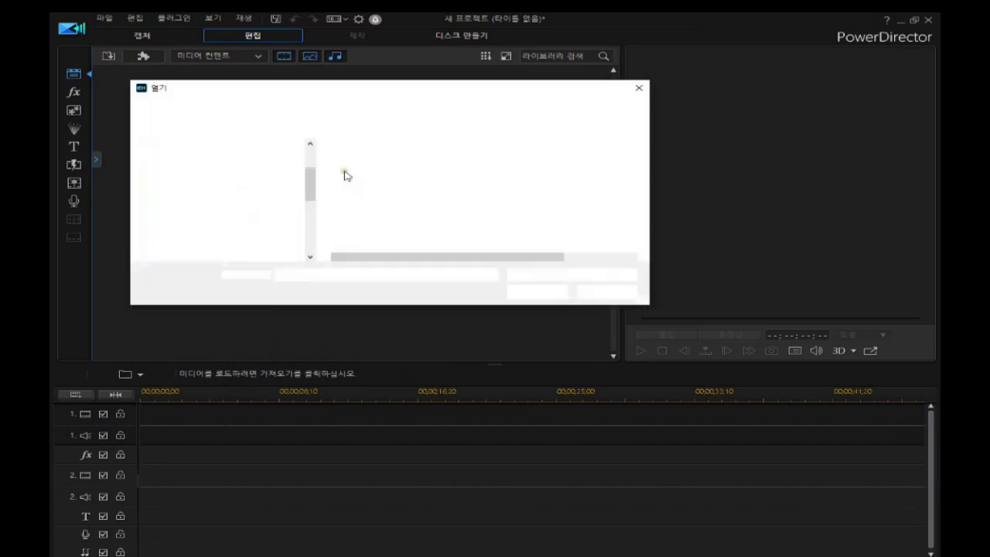
pyautogui.click(377, 164)
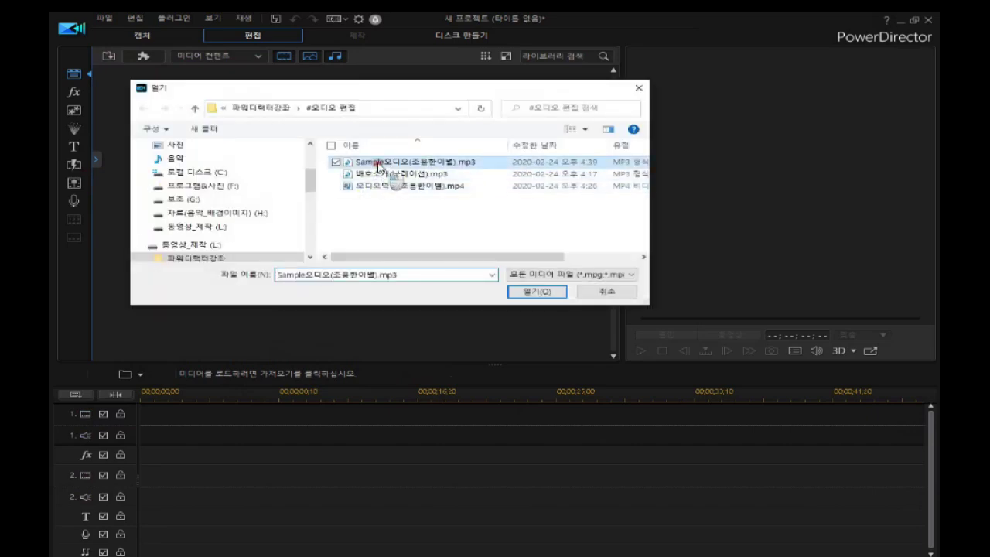
pyautogui.click(523, 294)
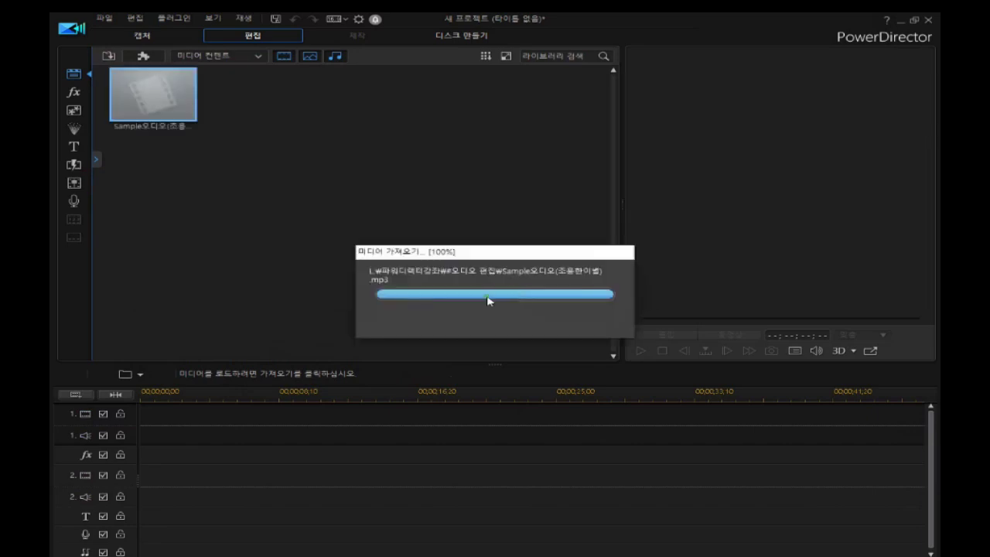
pyautogui.click(172, 103)
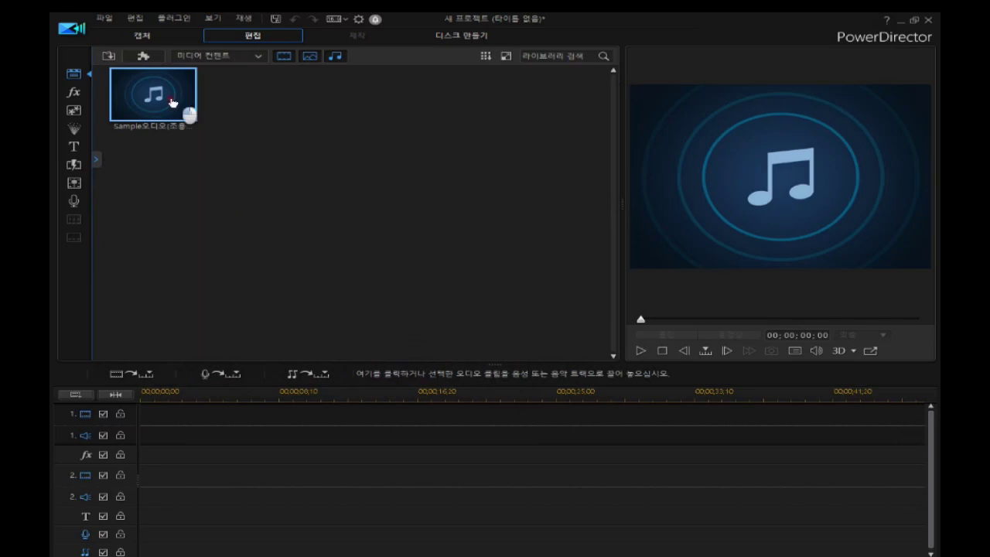
pyautogui.moveTo(172, 103); pyautogui.dragTo(137, 438)
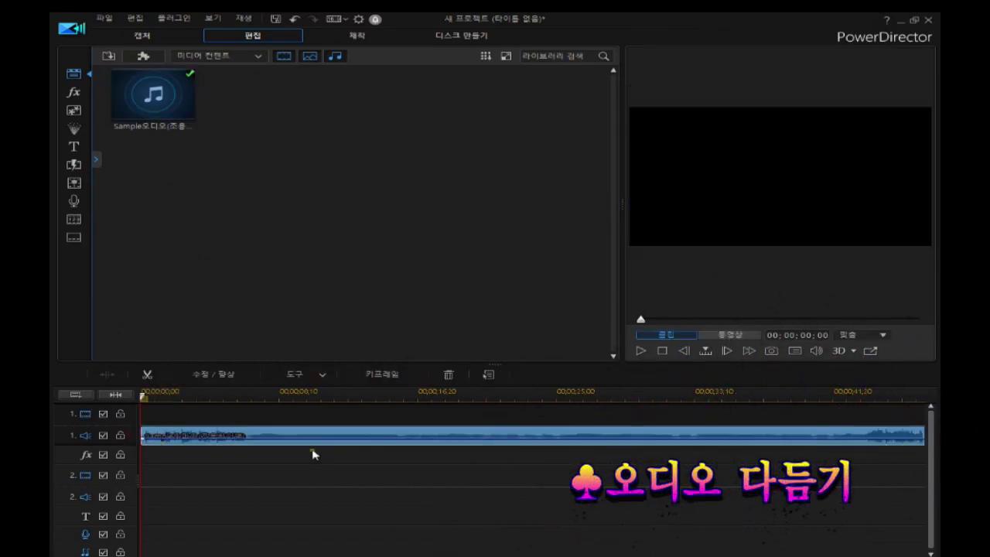
# Move the timeline playhead to 00;00;08;14 and open the audio clip in the 오디오 다듬기 trim window.
pyautogui.click(281, 396)
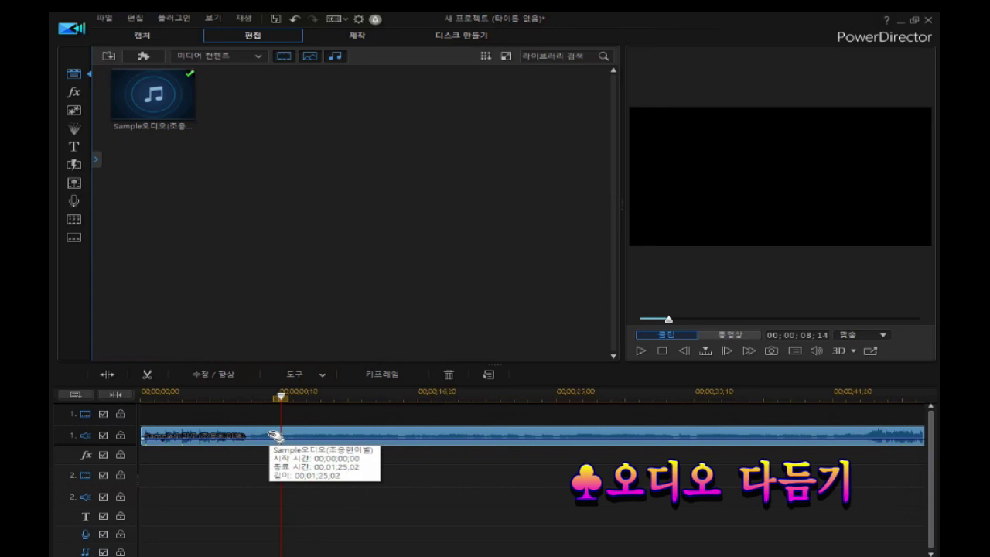
pyautogui.rightClick(275, 436)
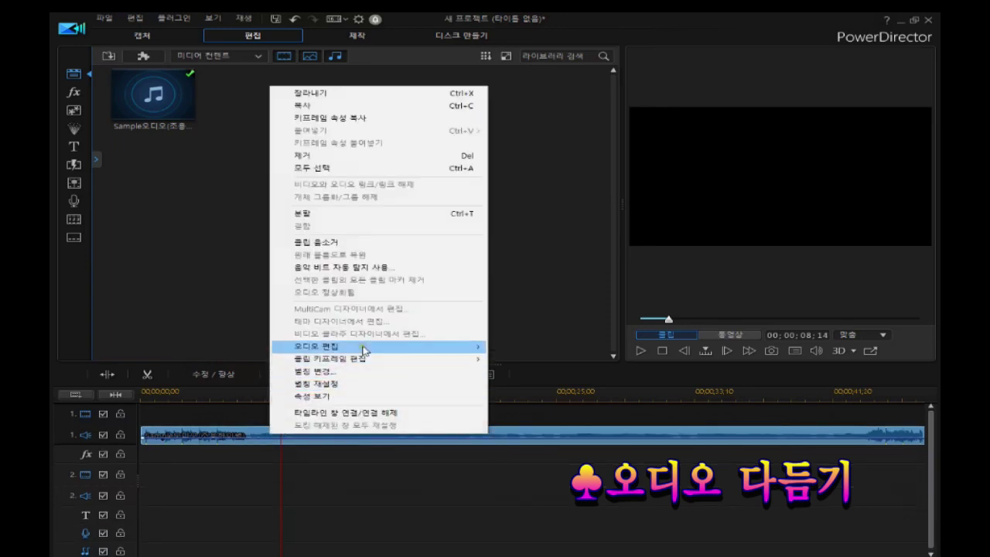
pyautogui.moveTo(405, 347)
pyautogui.click(518, 348)
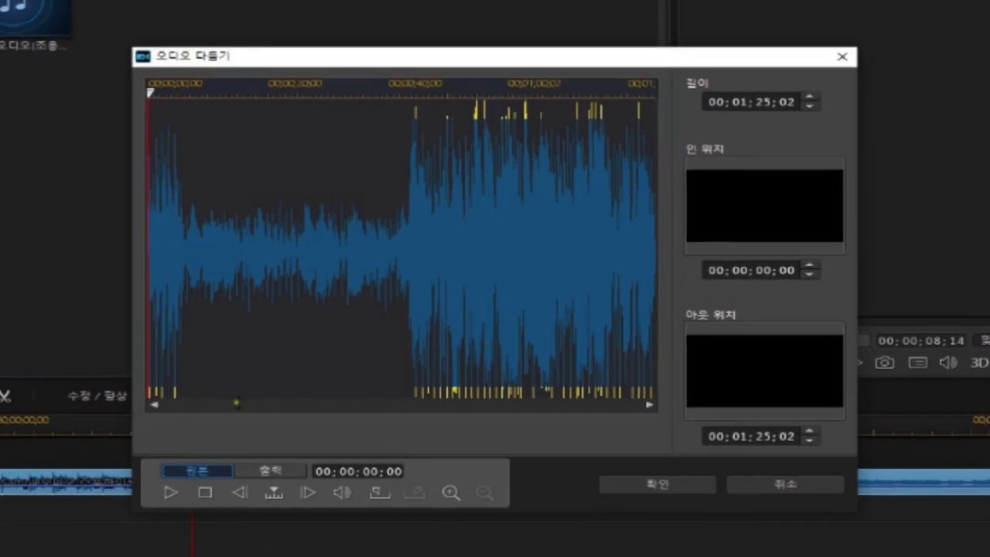
# Play the original audio briefly in the trim window, stop it and examine the seek unit choices.
pyautogui.click(172, 493)
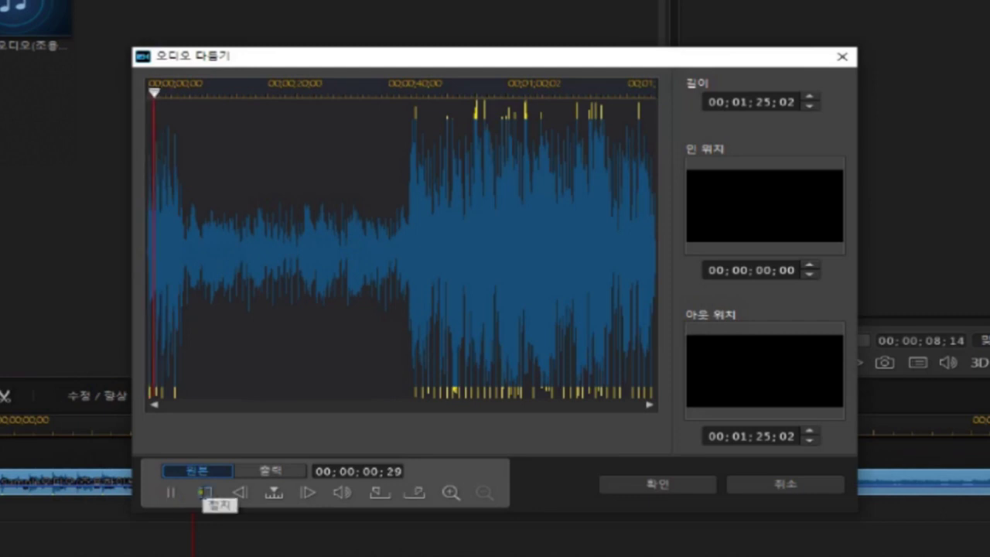
pyautogui.click(204, 493)
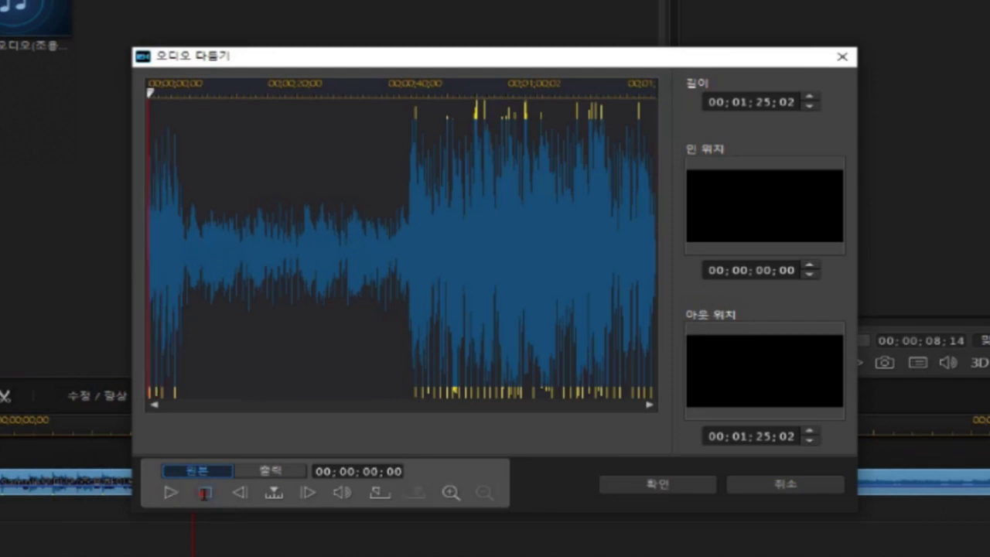
pyautogui.click(272, 495)
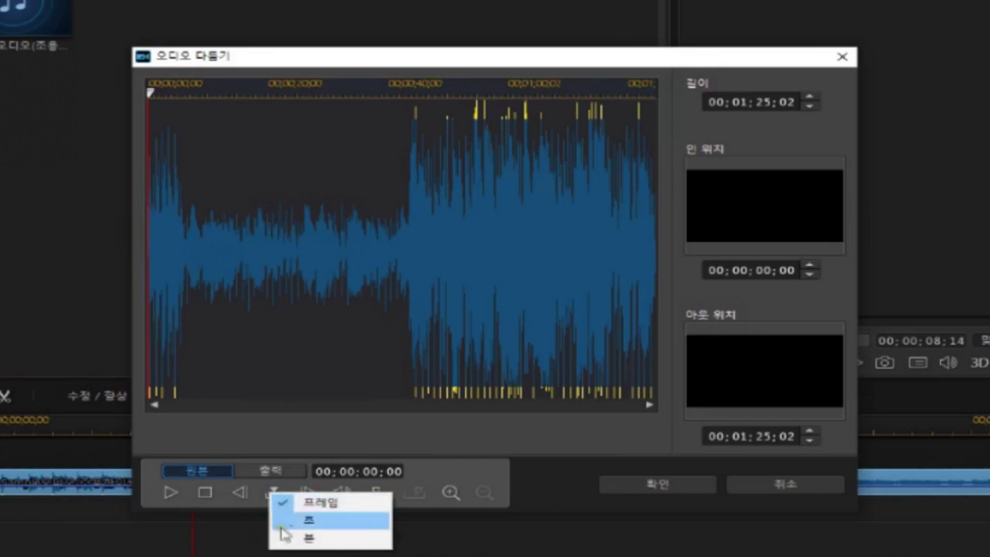
pyautogui.click(261, 493)
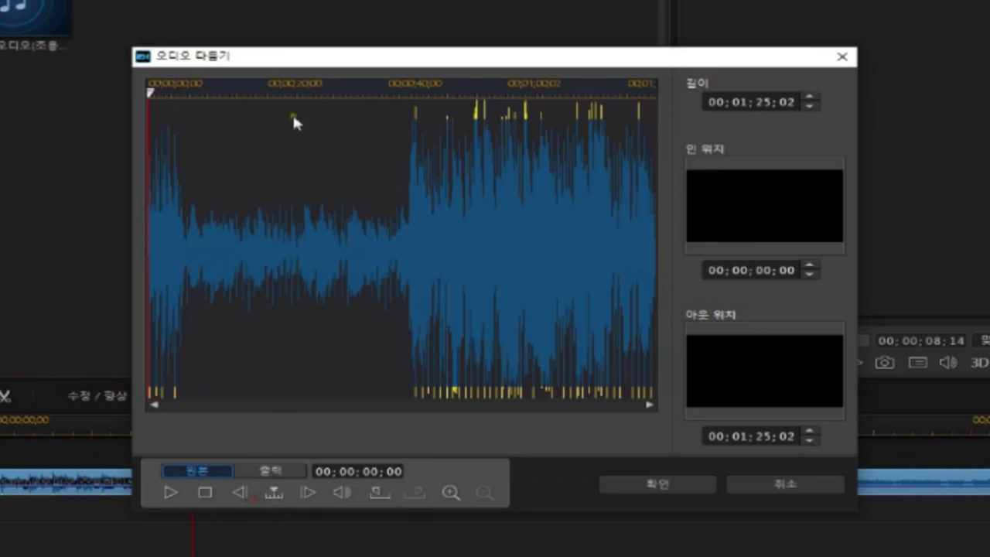
# Position the trim window's playhead at 00;00;21;22, stepping back and forward frame by frame from 00;00;22;00.
pyautogui.click(280, 86)
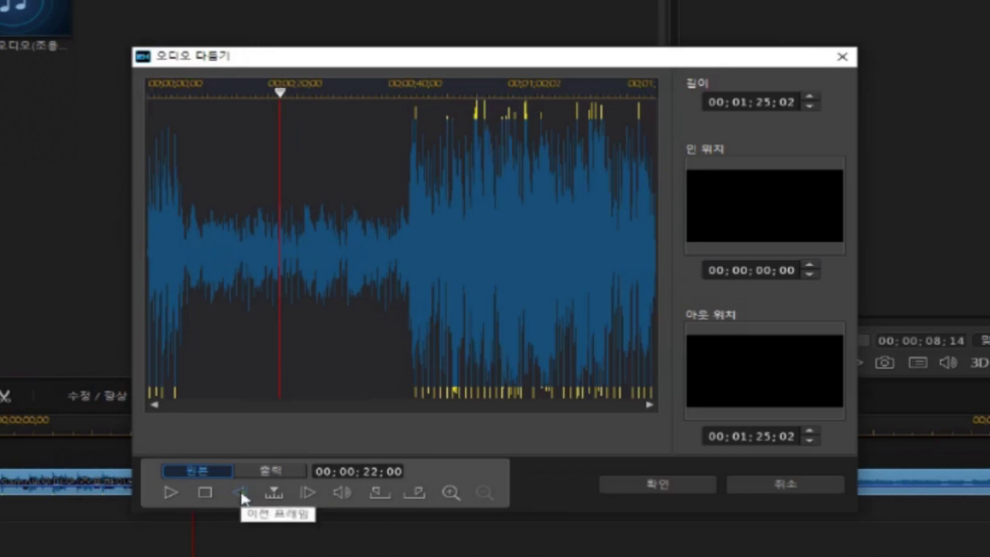
pyautogui.click(242, 493)
pyautogui.click(241, 493)
pyautogui.click(241, 493)
pyautogui.click(242, 494)
pyautogui.click(242, 493)
pyautogui.click(241, 494)
pyautogui.click(241, 493)
pyautogui.click(241, 493)
pyautogui.click(242, 493)
pyautogui.click(241, 494)
pyautogui.click(241, 493)
pyautogui.click(242, 493)
pyautogui.click(241, 493)
pyautogui.click(241, 494)
pyautogui.click(241, 492)
pyautogui.click(242, 493)
pyautogui.click(241, 493)
pyautogui.click(241, 492)
pyautogui.click(241, 493)
pyautogui.click(241, 492)
pyautogui.click(242, 493)
pyautogui.click(241, 492)
pyautogui.click(241, 493)
pyautogui.click(242, 492)
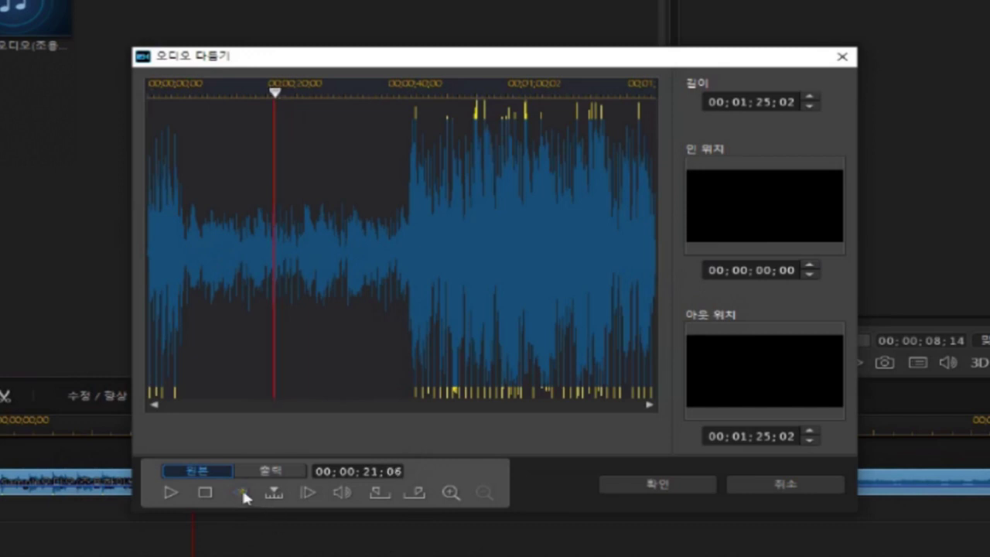
pyautogui.click(241, 492)
pyautogui.click(241, 492)
pyautogui.click(308, 493)
pyautogui.click(308, 492)
pyautogui.click(307, 493)
pyautogui.click(308, 492)
pyautogui.click(307, 493)
pyautogui.click(307, 492)
pyautogui.click(307, 492)
pyautogui.click(307, 493)
pyautogui.click(307, 492)
pyautogui.click(309, 494)
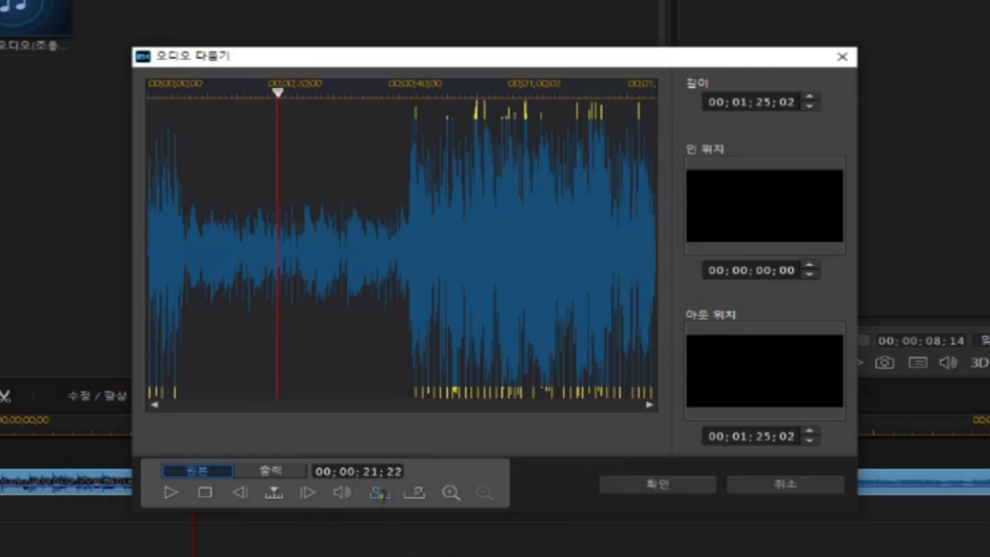
# Mark the in point at 00;00;21;22 and the out point at 00;00;39;21.
pyautogui.click(377, 493)
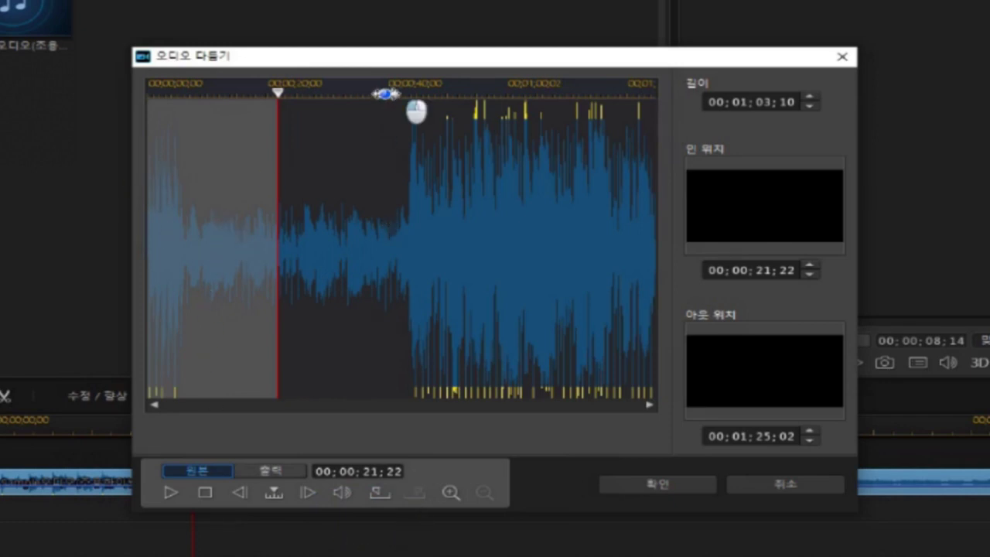
pyautogui.click(385, 94)
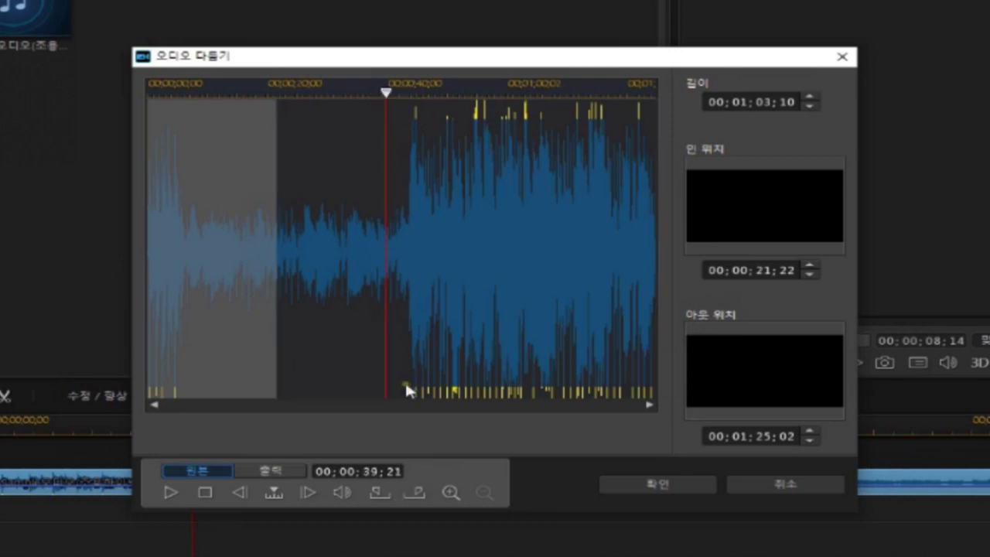
pyautogui.click(415, 491)
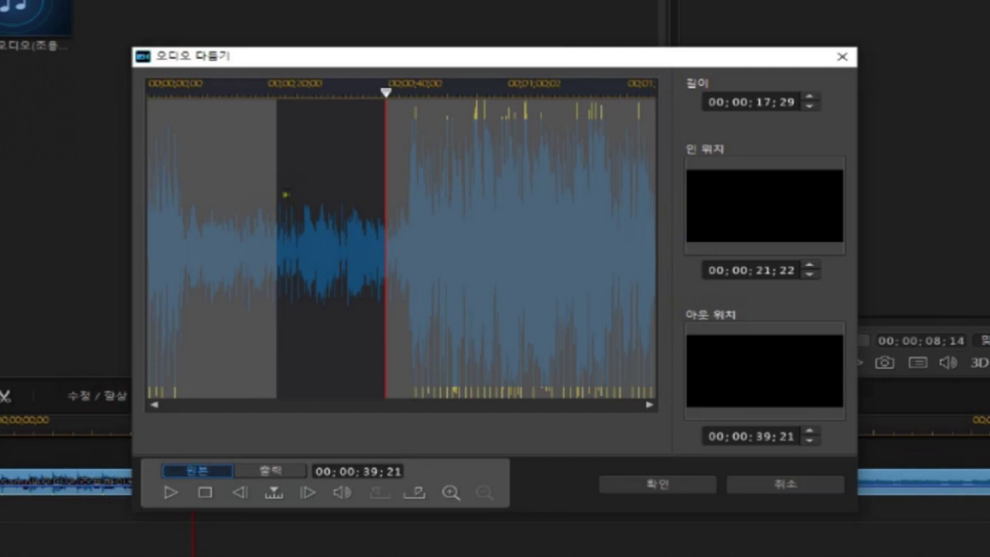
# Change the trim range to an in point of 00;00;27;07 and an out point of 00;00;47;13.
pyautogui.click(238, 93)
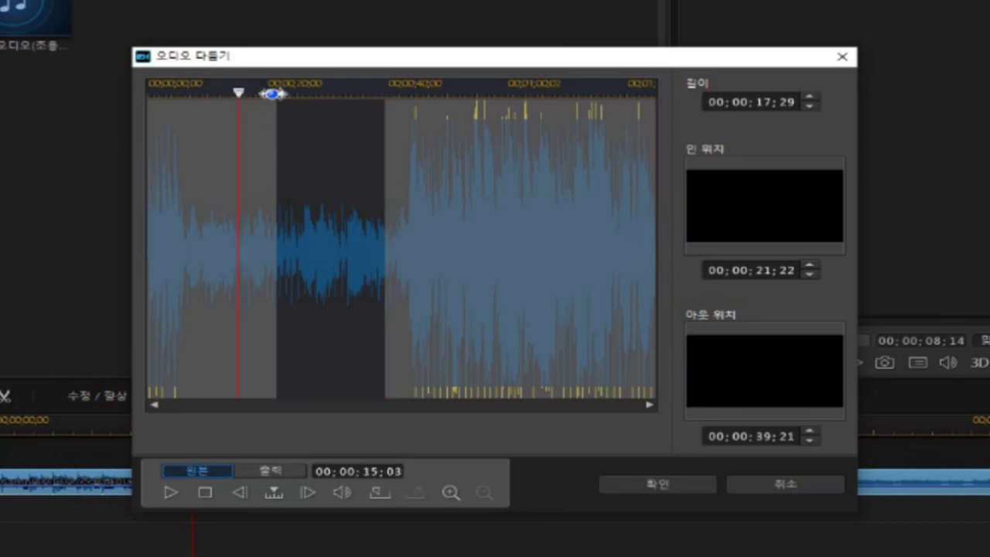
pyautogui.click(310, 93)
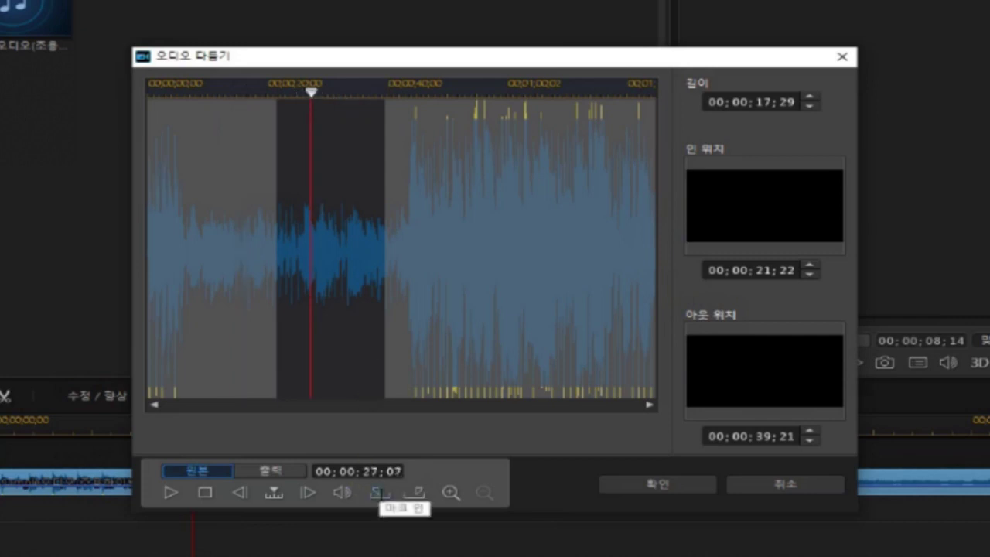
pyautogui.click(378, 492)
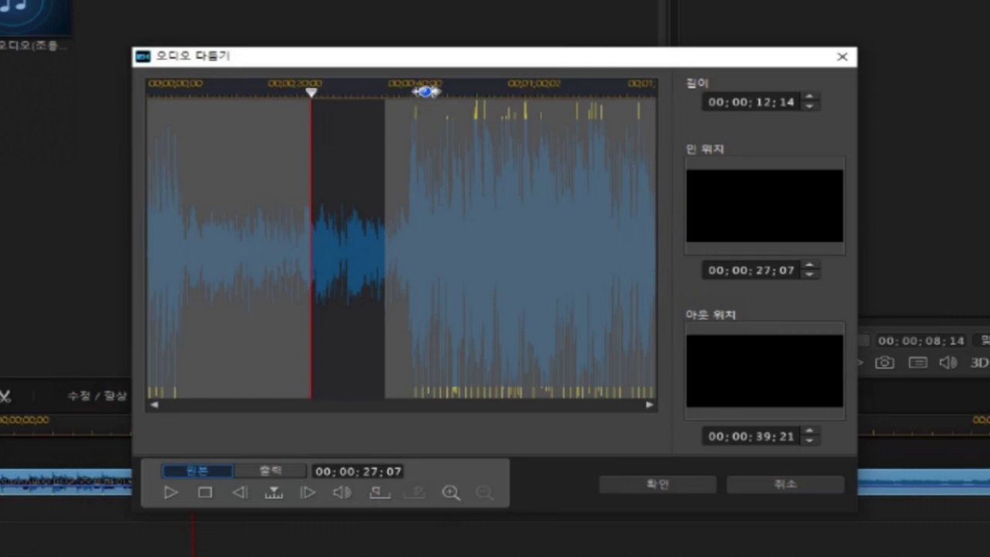
pyautogui.click(358, 95)
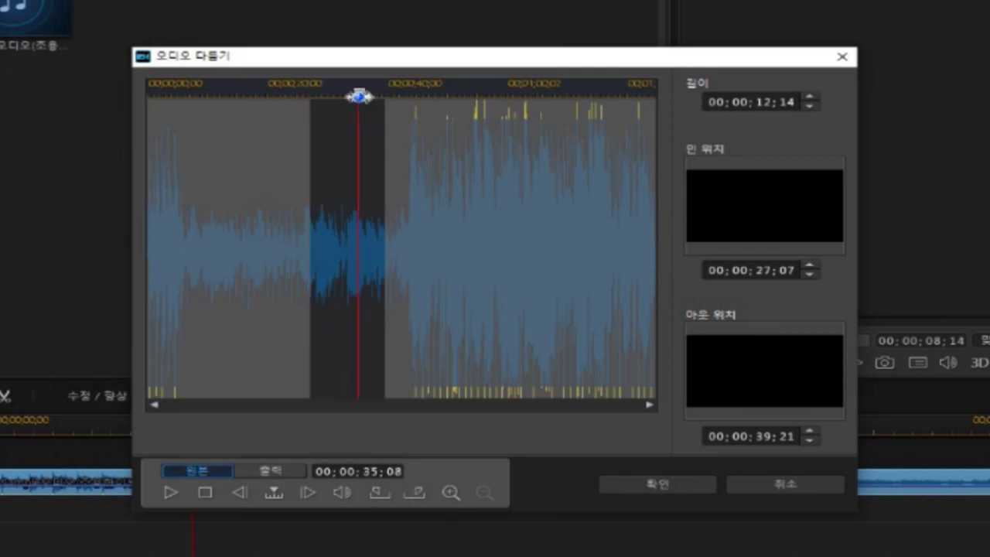
pyautogui.click(431, 94)
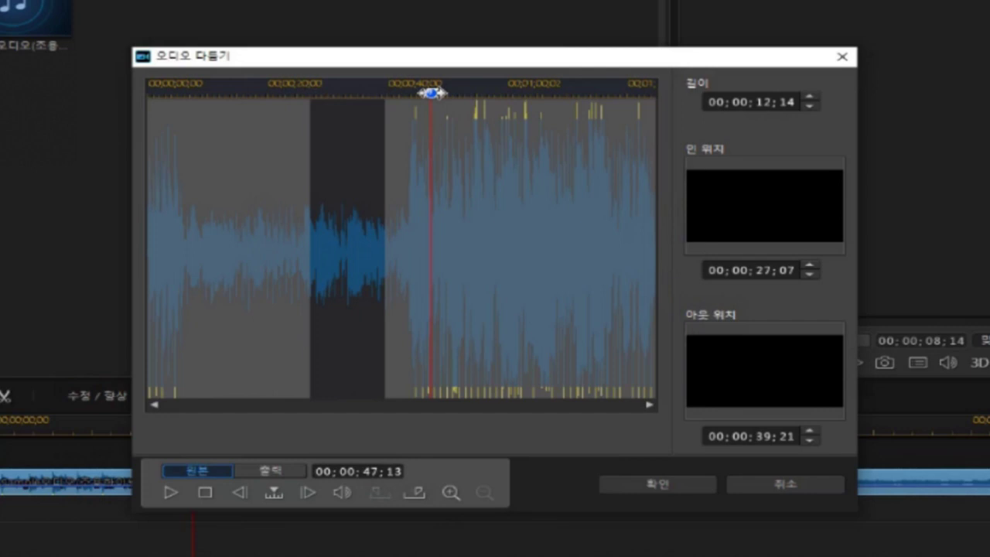
pyautogui.click(416, 486)
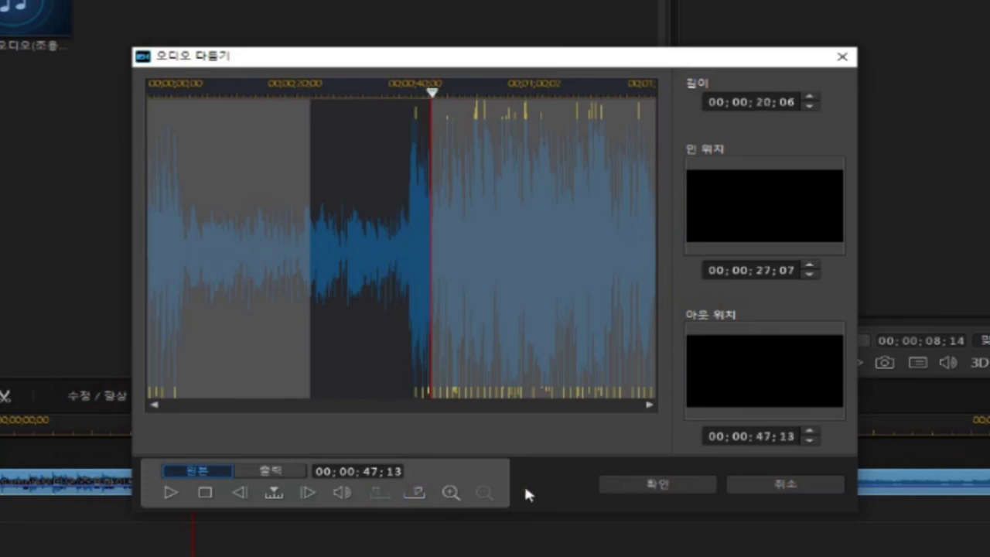
# Apply the trim to the audio clip on the timeline, and undo it to restore the full clip.
pyautogui.click(674, 478)
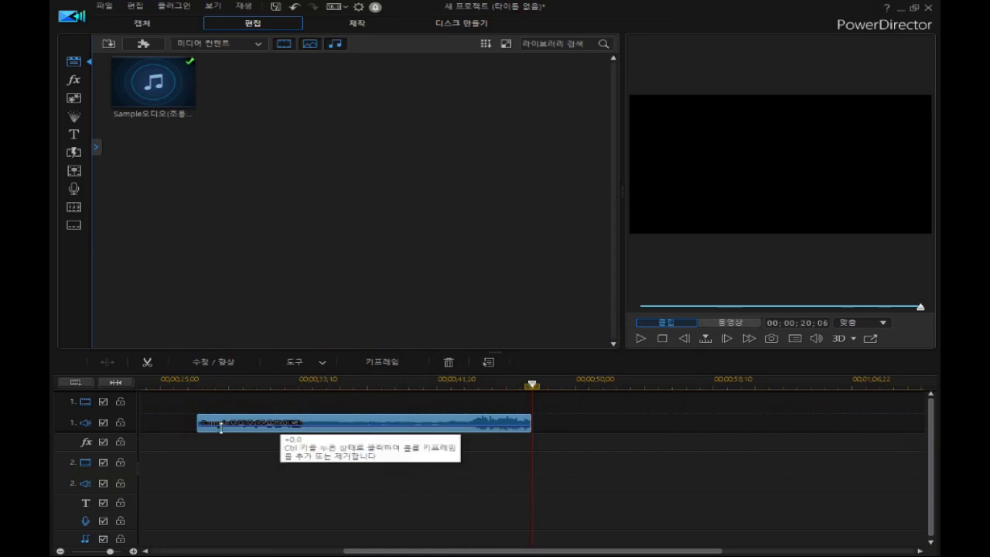
pyautogui.click(296, 8)
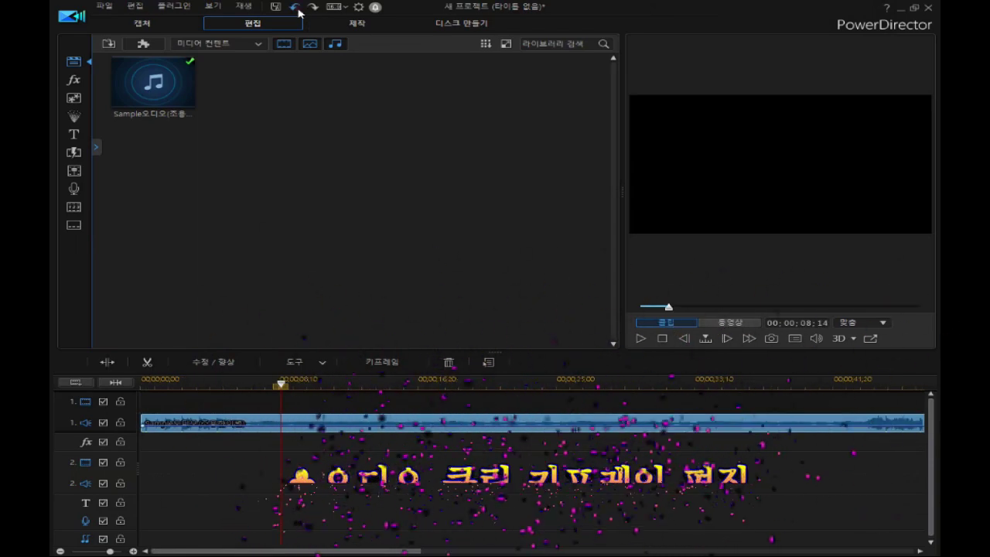
# Open the audio clip's keyframe settings at the 수정 / 향상 section.
pyautogui.click(381, 364)
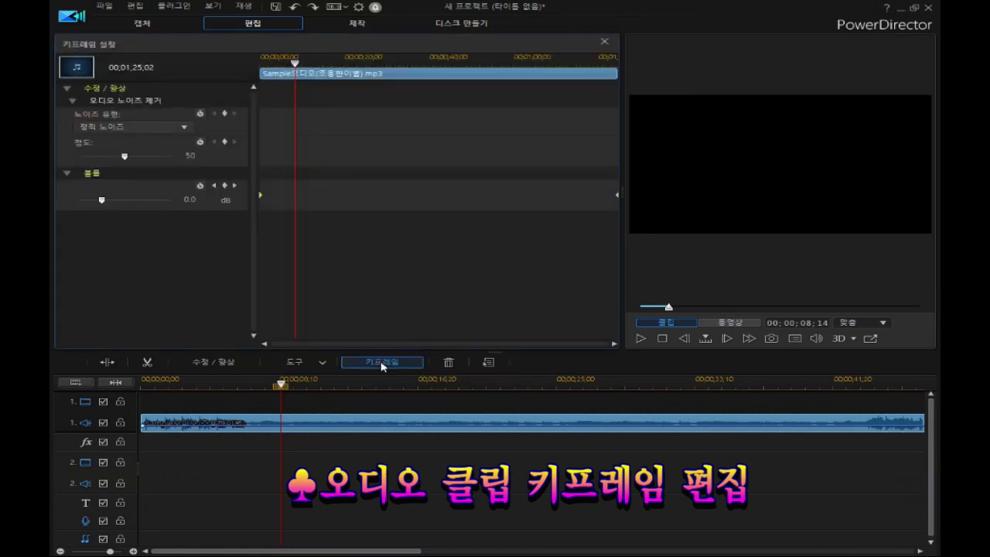
pyautogui.click(604, 41)
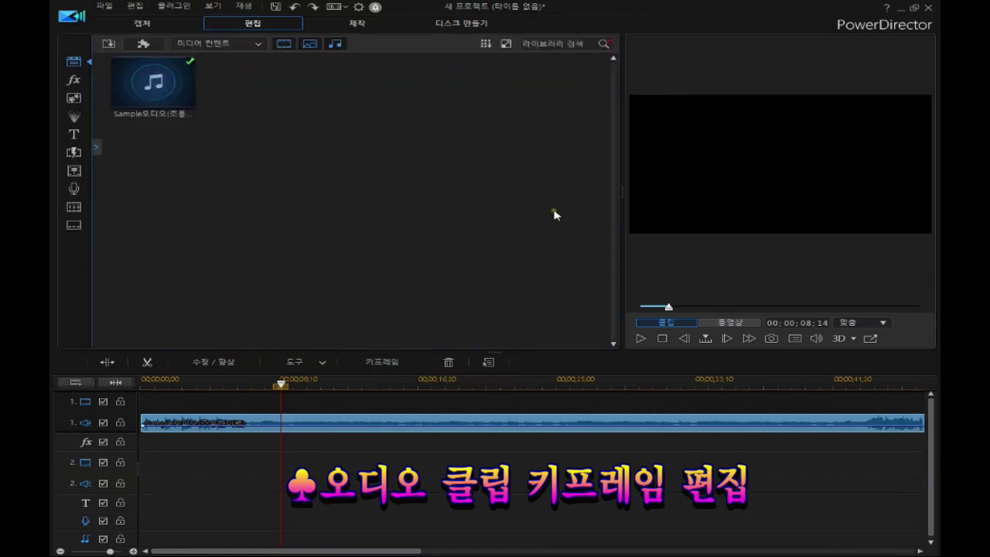
pyautogui.rightClick(422, 421)
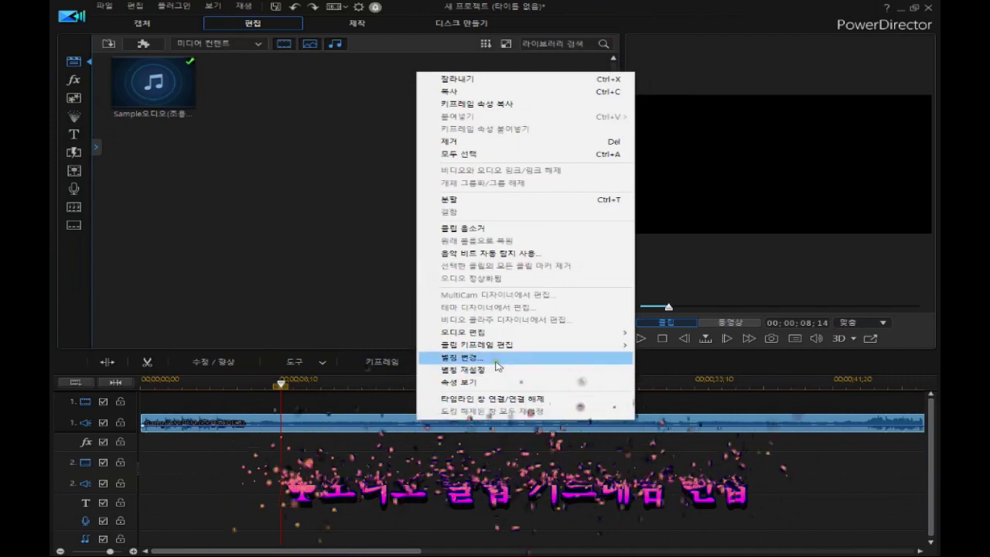
pyautogui.moveTo(499, 346)
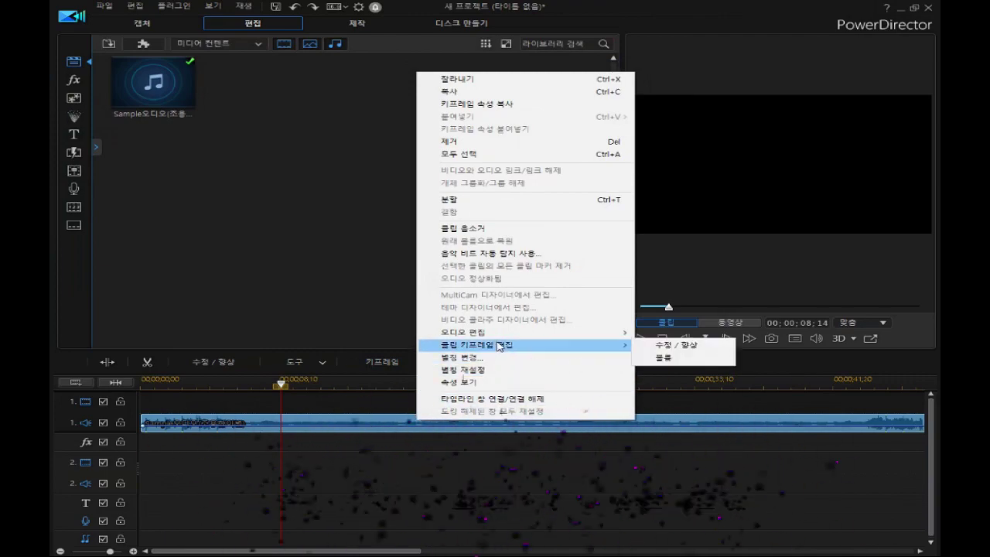
pyautogui.click(688, 350)
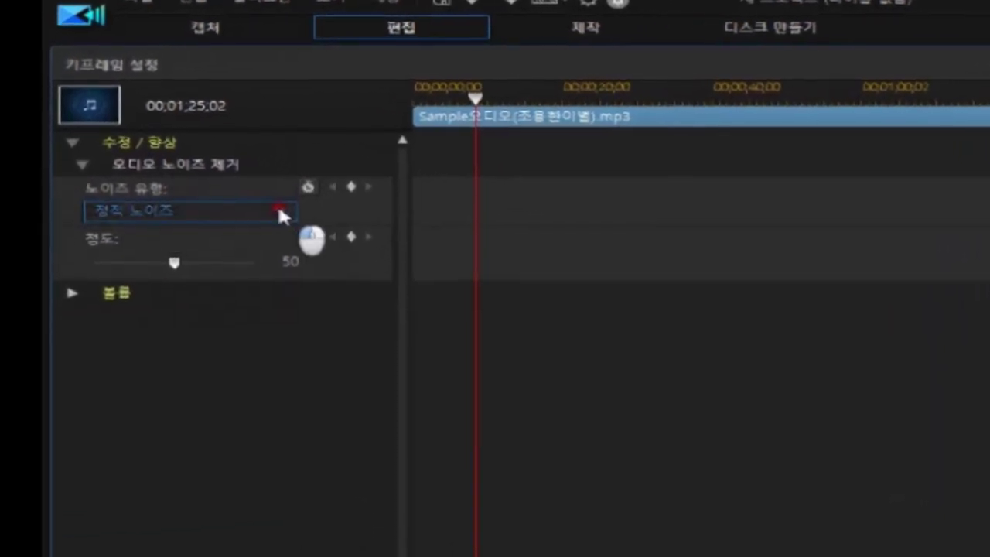
# Set a 노이즈 유형 keyframe for audio noise removal, trying 바람 노이즈 and 클릭 노이즈 before settling on 정적 노이즈.
pyautogui.click(249, 183)
pyautogui.click(246, 246)
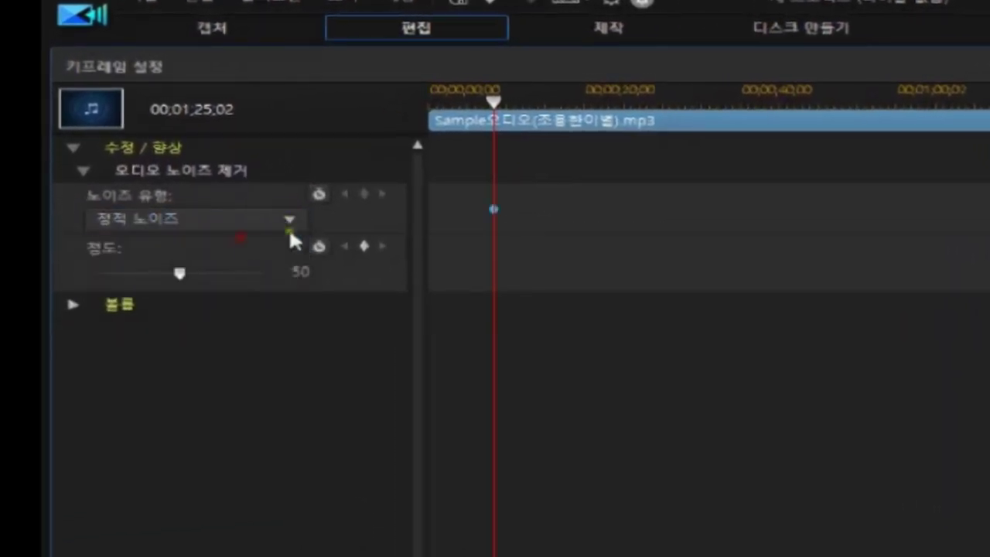
pyautogui.click(292, 220)
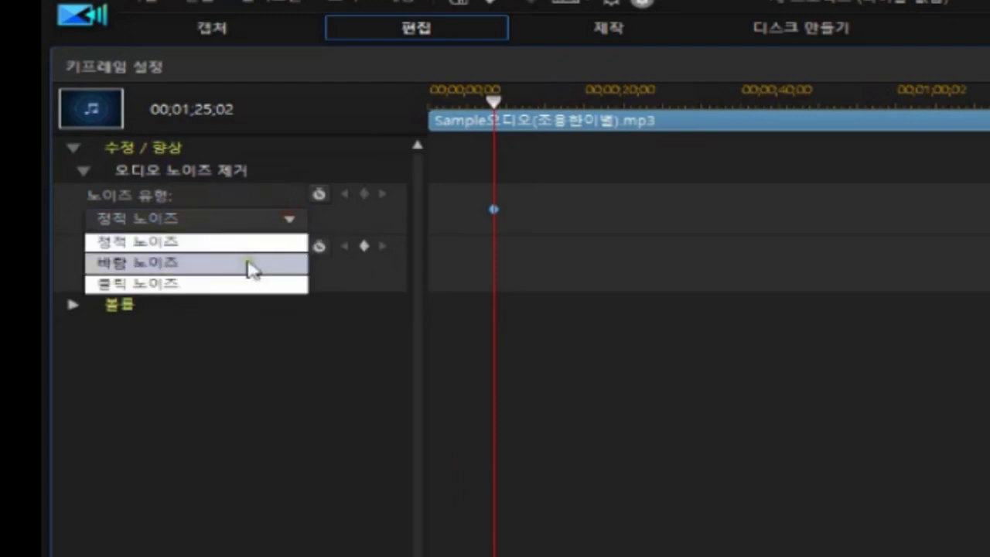
pyautogui.click(255, 263)
pyautogui.click(290, 222)
pyautogui.click(252, 283)
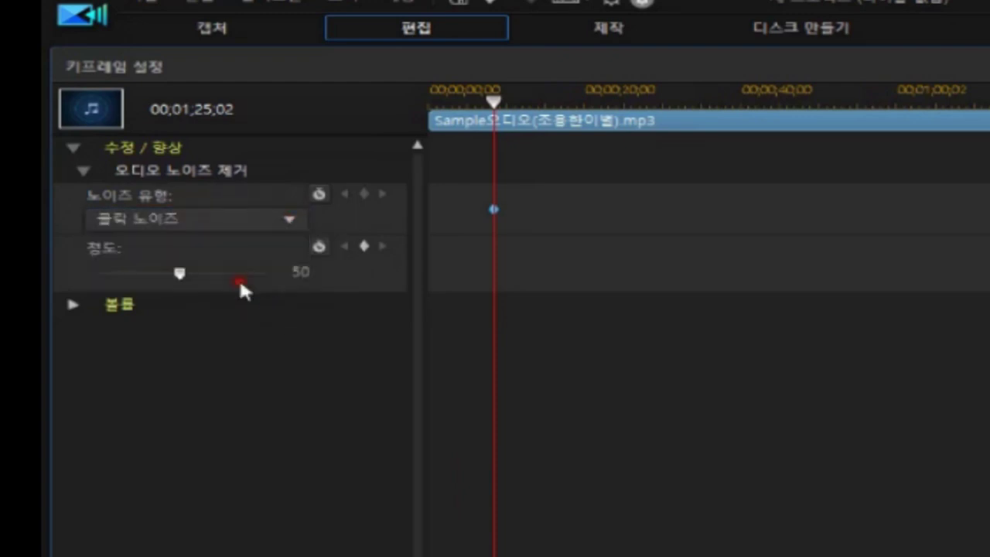
pyautogui.click(288, 223)
pyautogui.click(223, 248)
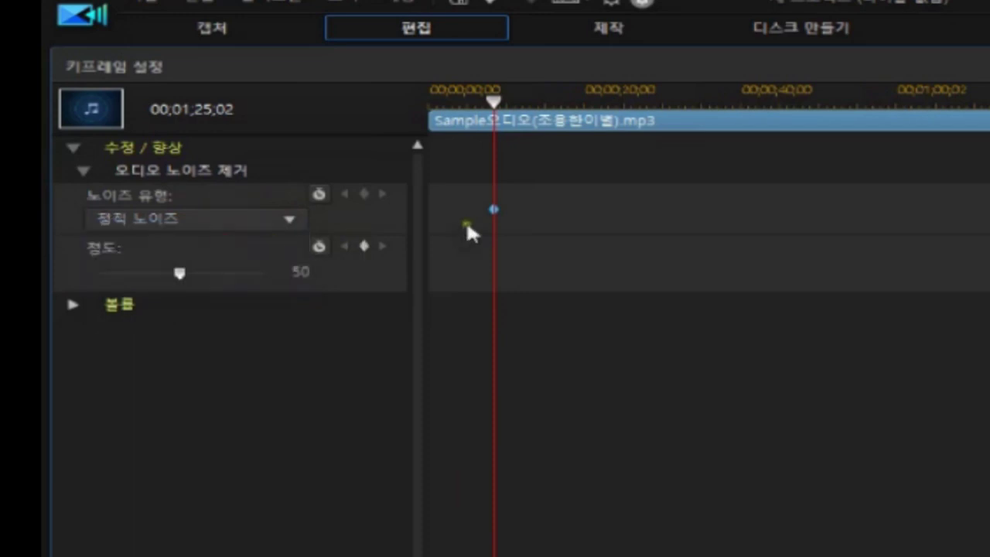
# Add 정도 keyframes at the current position and at about 19 seconds, setting the second one to 17.
pyautogui.click(363, 247)
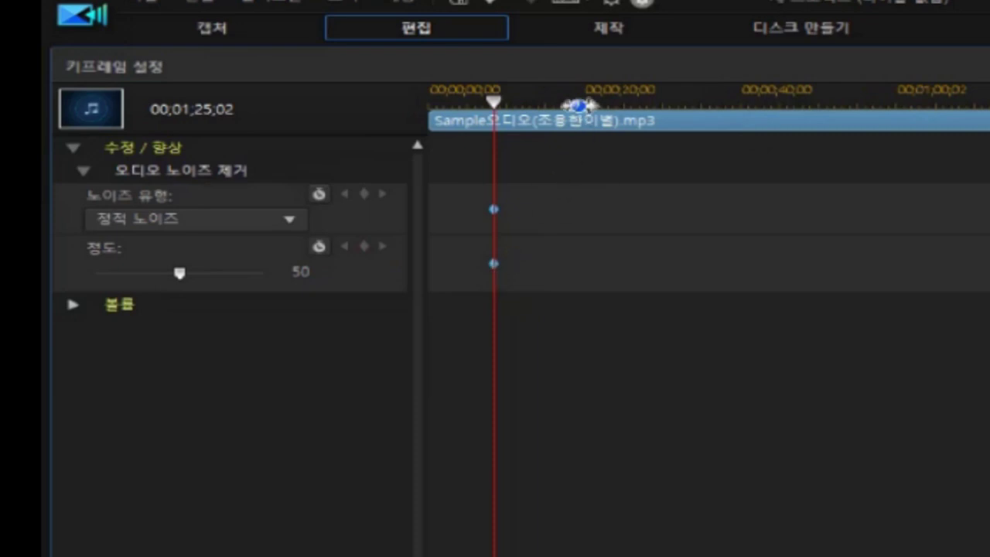
pyautogui.click(579, 99)
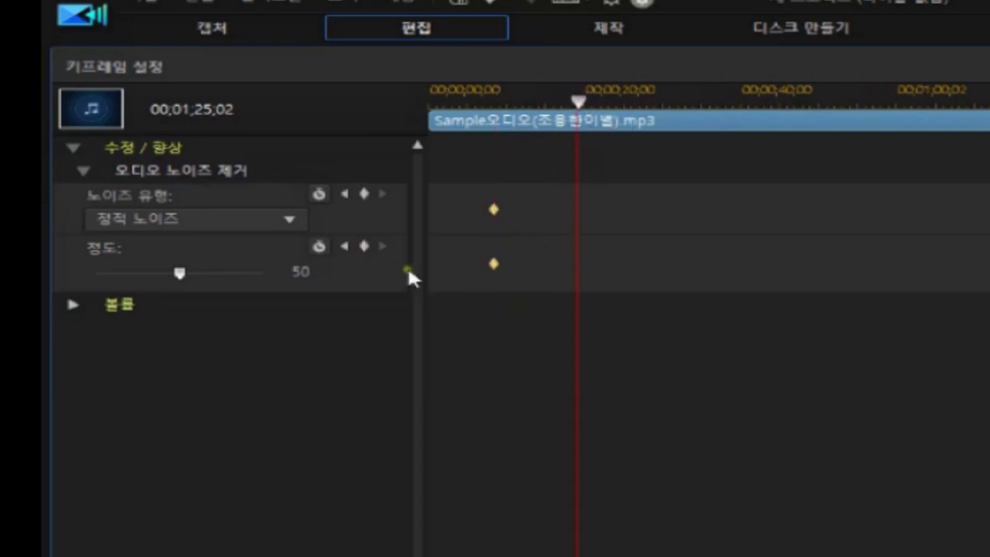
pyautogui.click(364, 245)
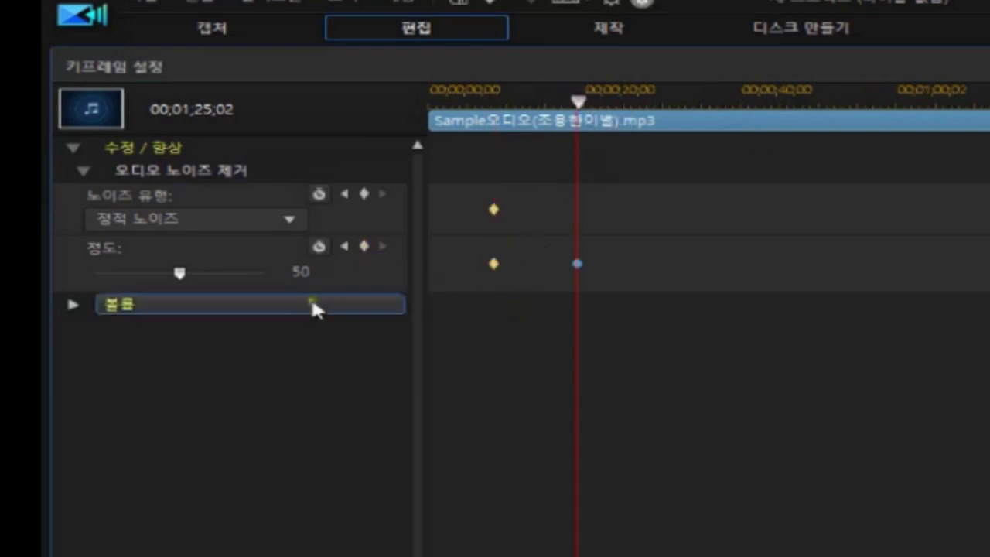
pyautogui.moveTo(181, 275); pyautogui.dragTo(126, 342)
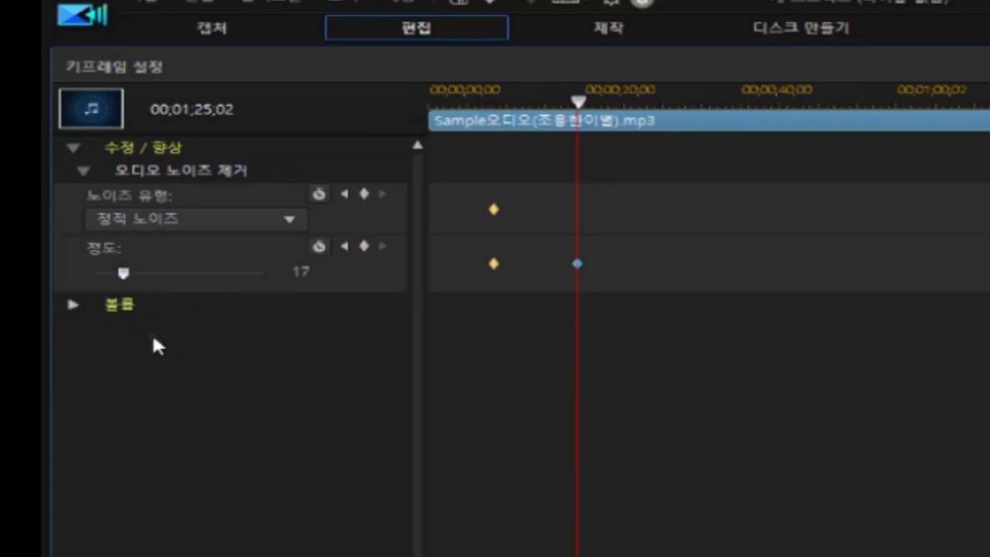
# Add a 볼륨 keyframe at about 19 seconds and lower the volume keyframe at the clip's start to -∞ dB.
pyautogui.click(74, 305)
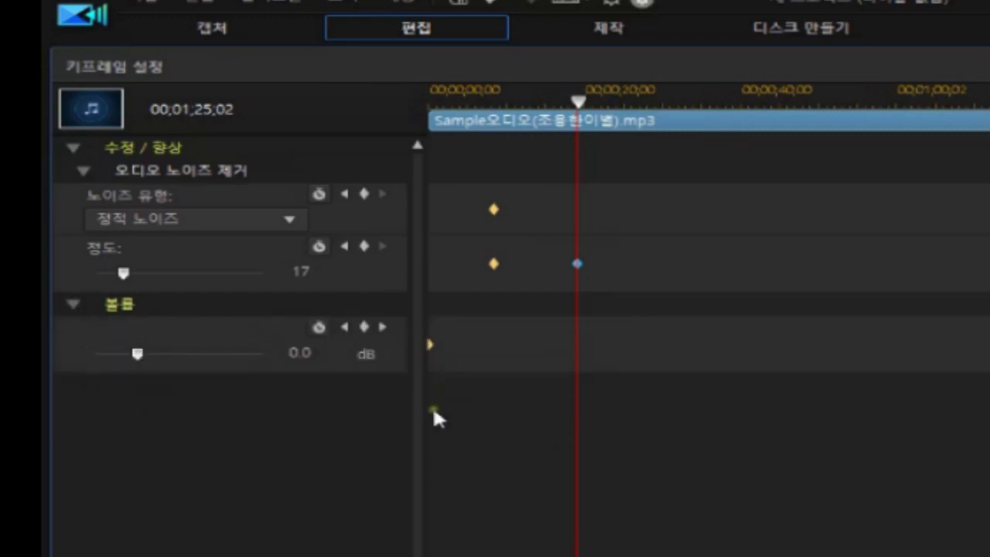
pyautogui.click(364, 327)
pyautogui.moveTo(575, 102); pyautogui.dragTo(433, 283)
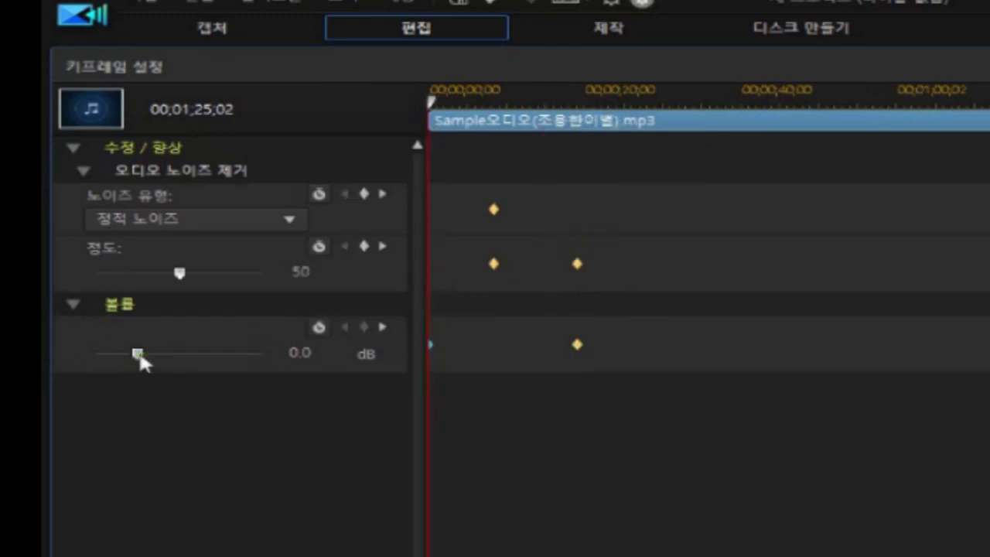
pyautogui.click(140, 356)
pyautogui.moveTo(135, 349); pyautogui.dragTo(44, 377)
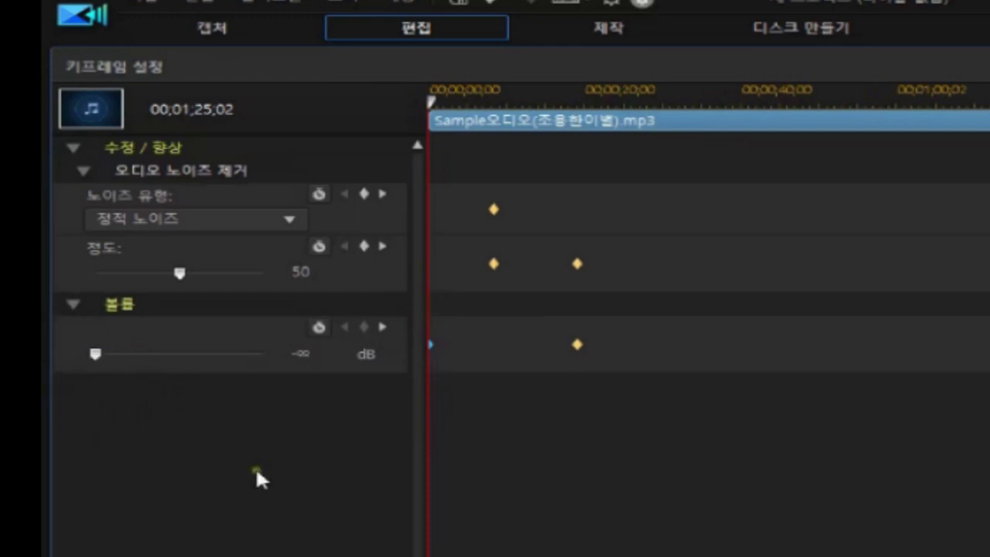
# Check the volume keyframes at the clip's start and at about 19 seconds.
pyautogui.click(426, 339)
pyautogui.click(430, 344)
pyautogui.click(576, 344)
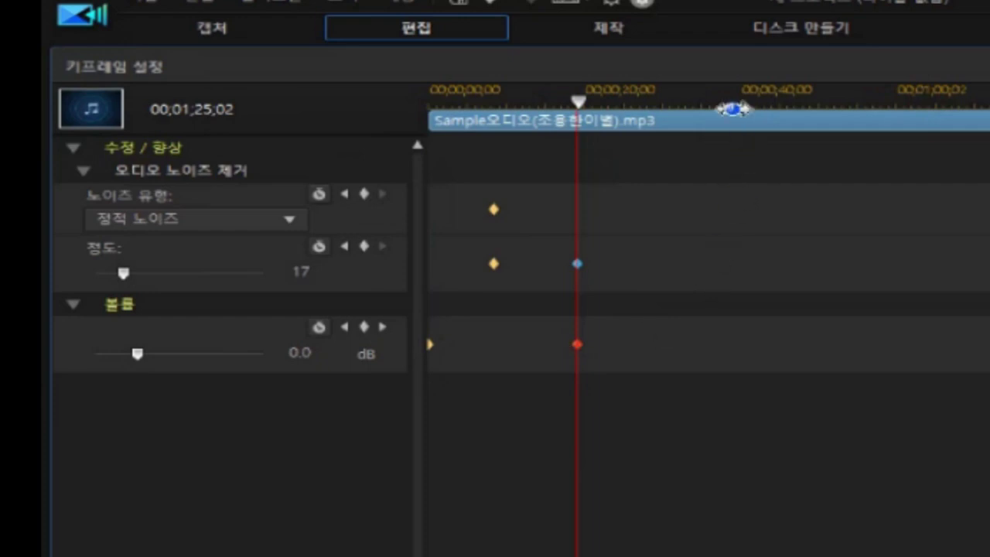
# Add a volume keyframe at about 39 seconds and remove it again.
pyautogui.click(732, 106)
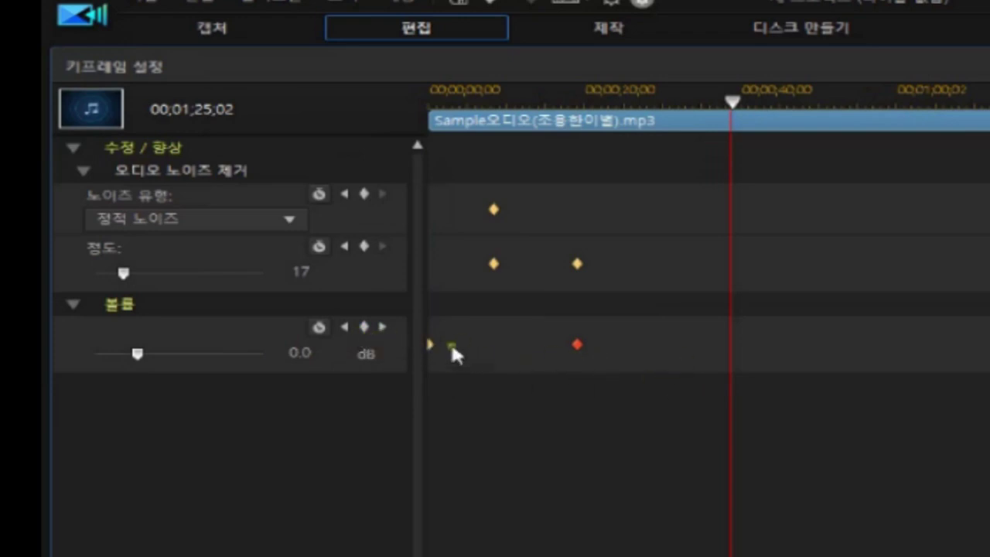
pyautogui.click(364, 326)
pyautogui.click(730, 345)
pyautogui.rightClick(730, 346)
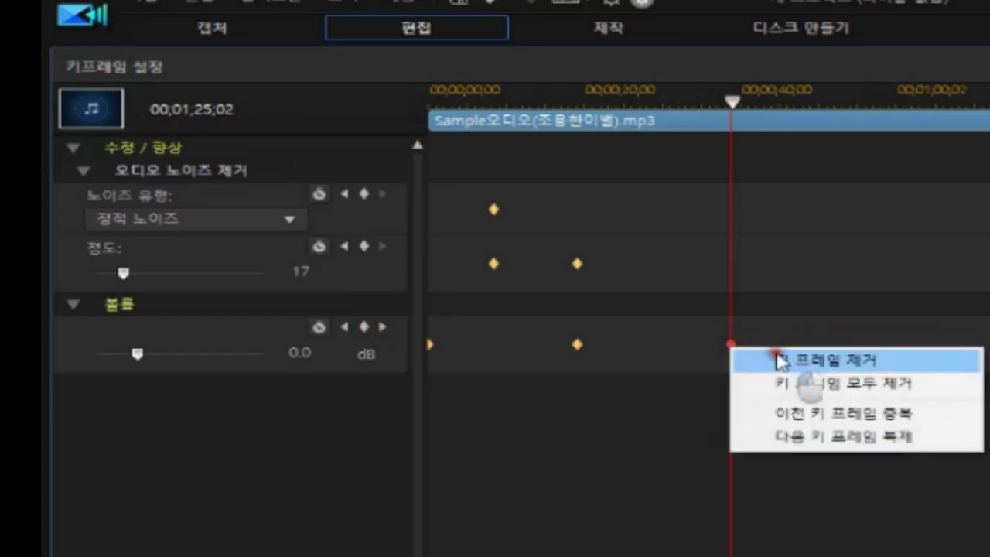
pyautogui.click(777, 359)
# Duplicate the previous volume keyframe at about 39 seconds.
pyautogui.click(731, 352)
pyautogui.rightClick(728, 345)
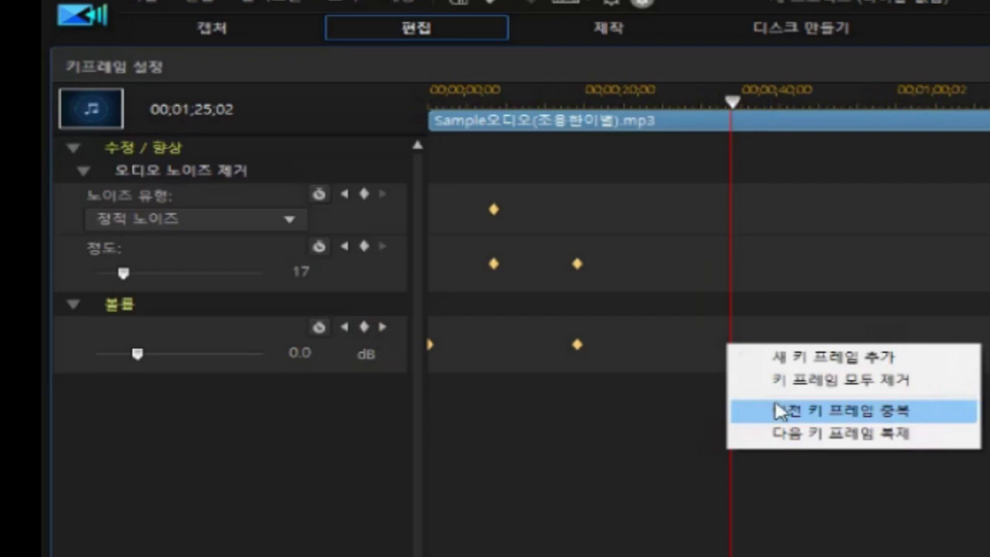
pyautogui.click(779, 410)
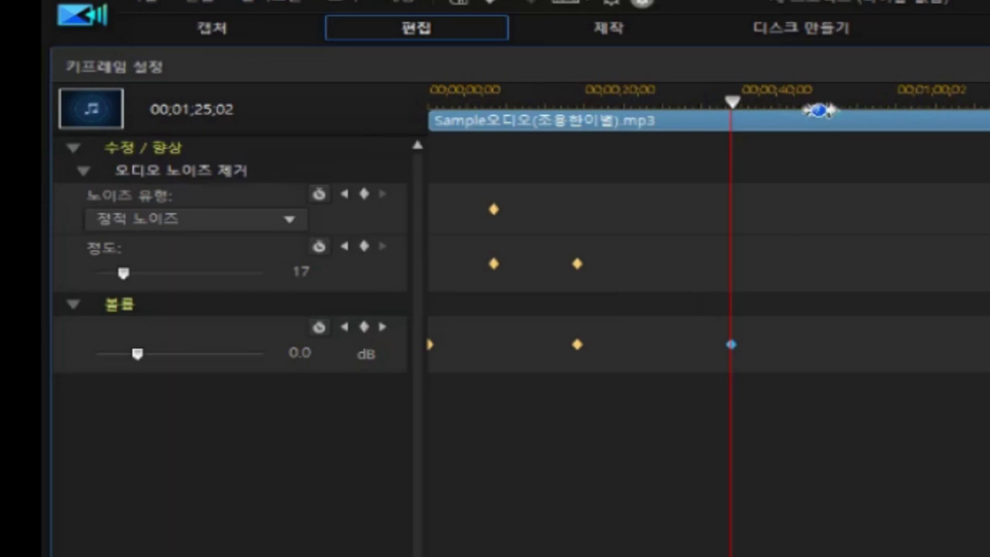
# Add a volume keyframe at about 49 seconds and lower its volume to -∞ dB.
pyautogui.click(814, 102)
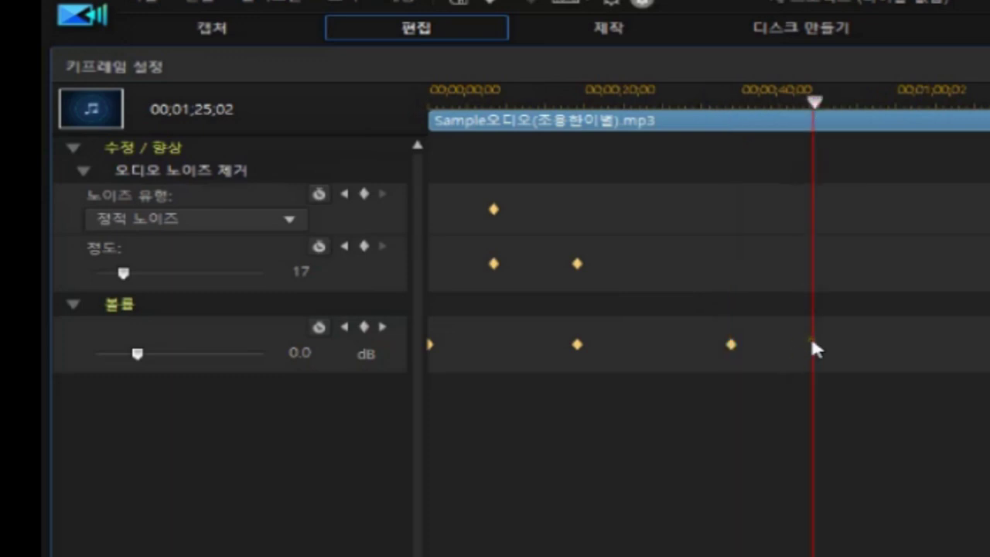
pyautogui.rightClick(814, 347)
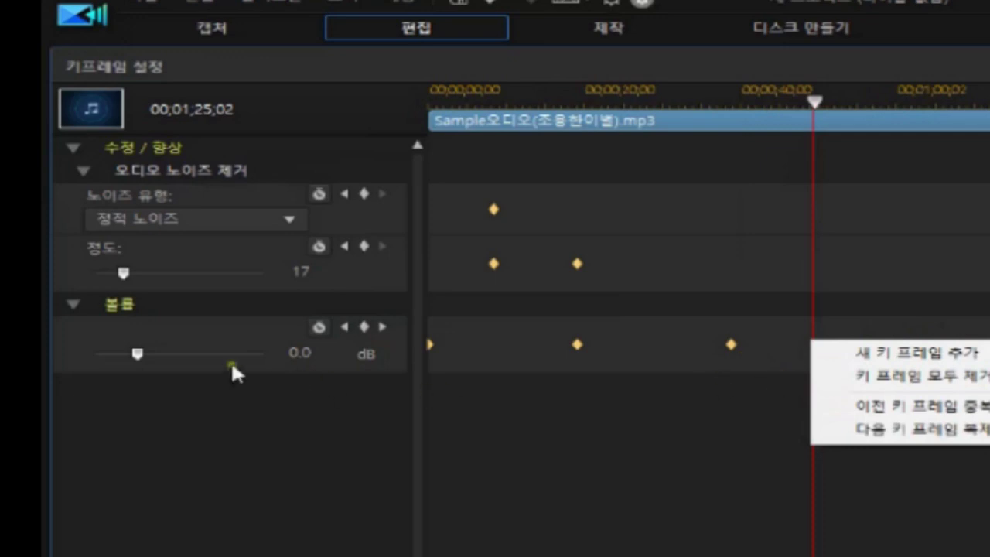
pyautogui.click(141, 354)
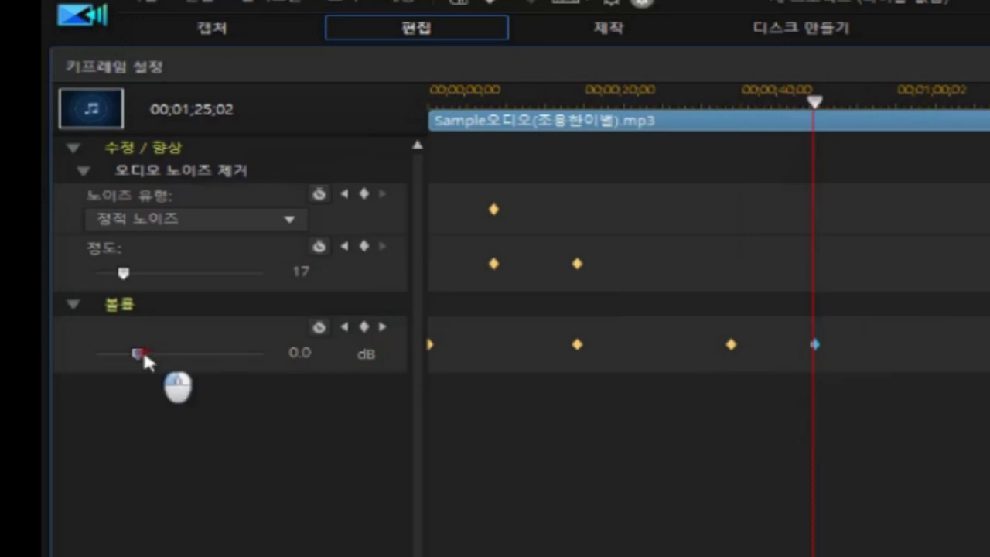
pyautogui.moveTo(144, 356); pyautogui.dragTo(104, 385)
# Duplicate the previous volume keyframe at about 58 seconds to hold the lowered volume.
pyautogui.click(879, 346)
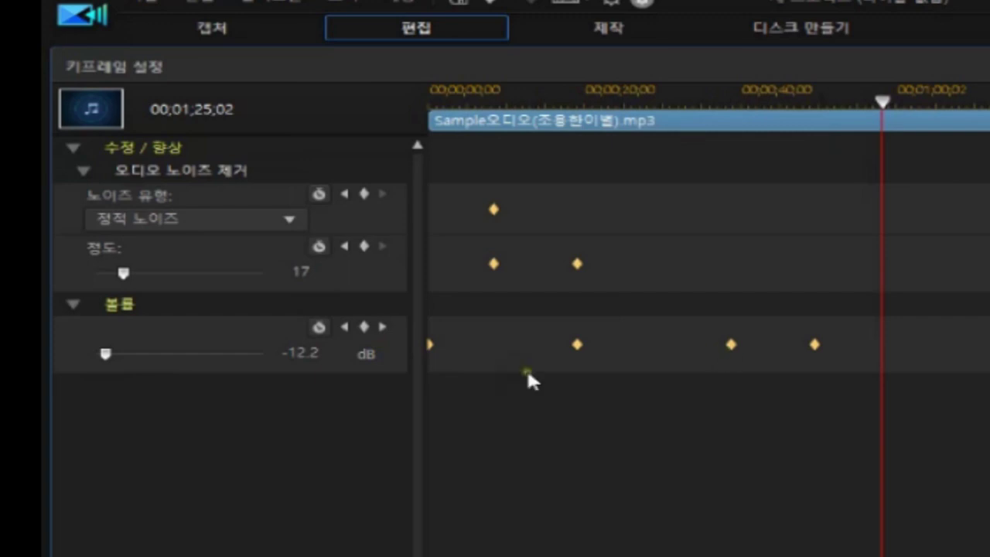
pyautogui.moveTo(882, 353); pyautogui.dragTo(439, 357)
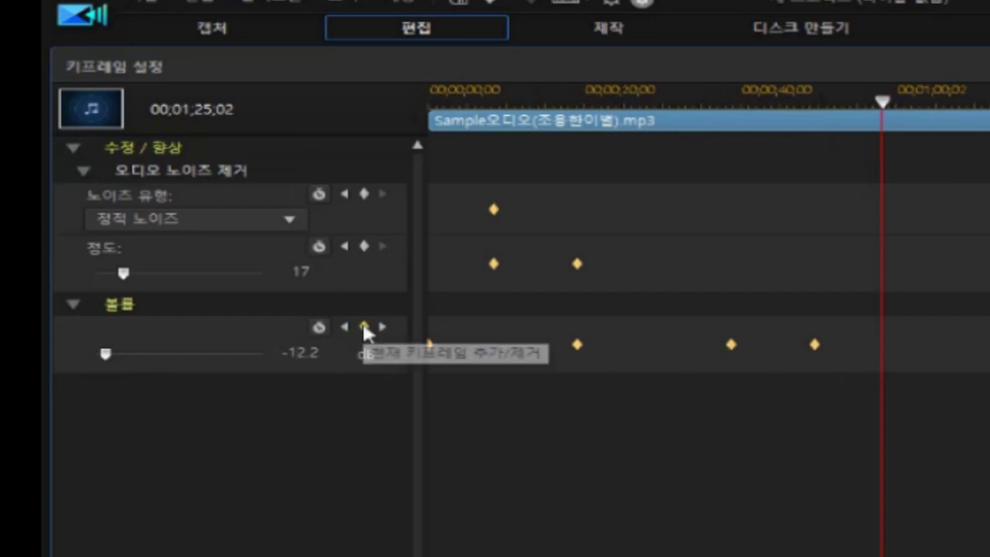
pyautogui.click(881, 335)
pyautogui.rightClick(882, 336)
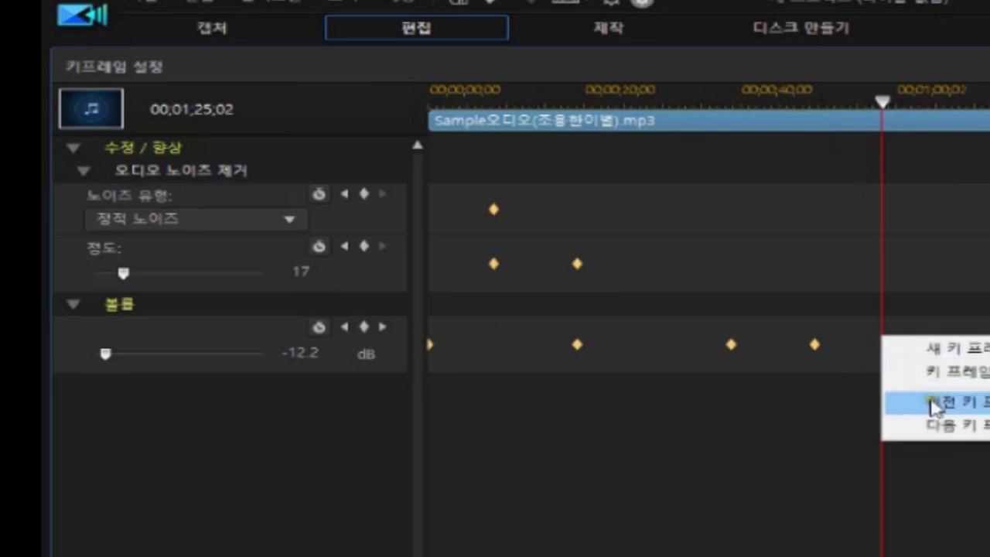
pyautogui.click(953, 408)
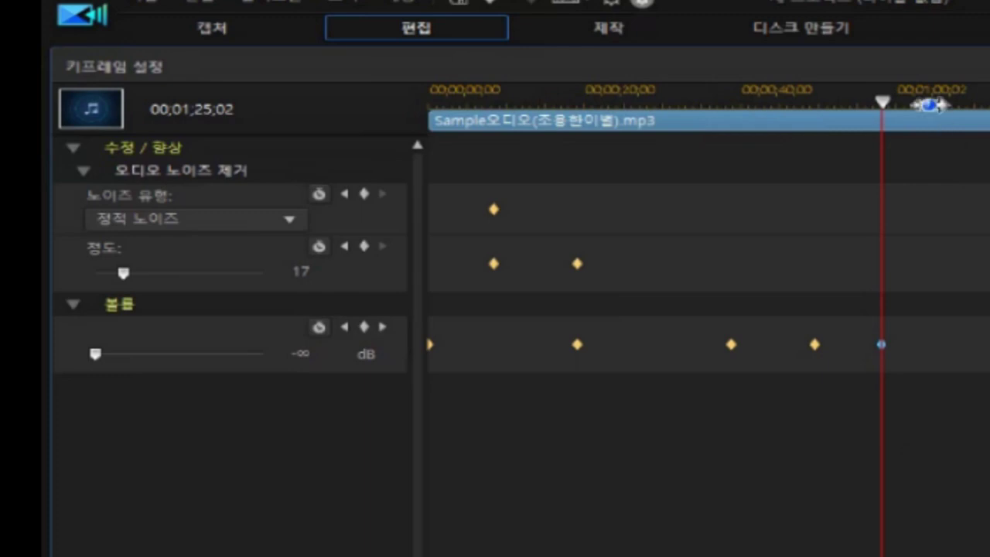
# Duplicate the next volume keyframe at 00;01;04;09 to bring the volume back up.
pyautogui.click(928, 105)
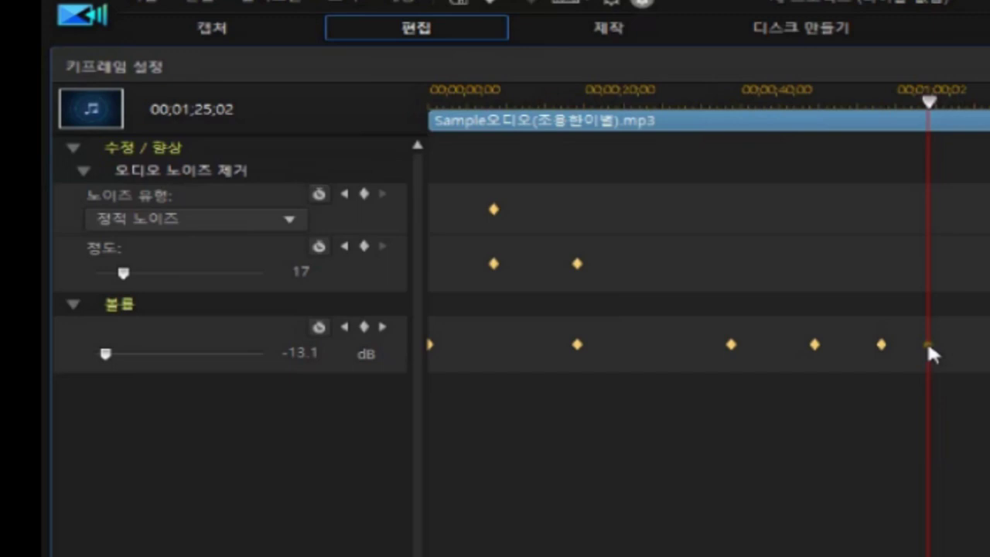
pyautogui.rightClick(930, 349)
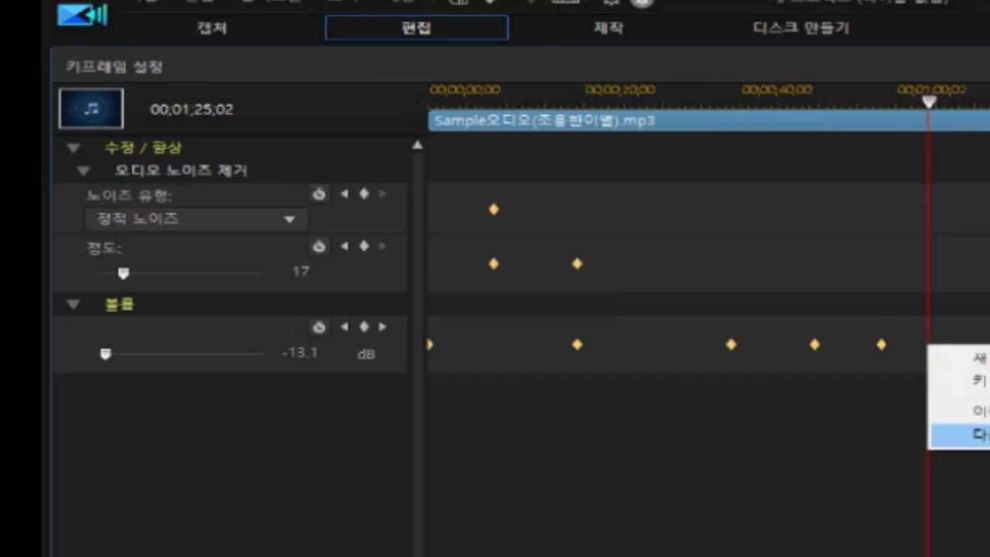
pyautogui.click(974, 434)
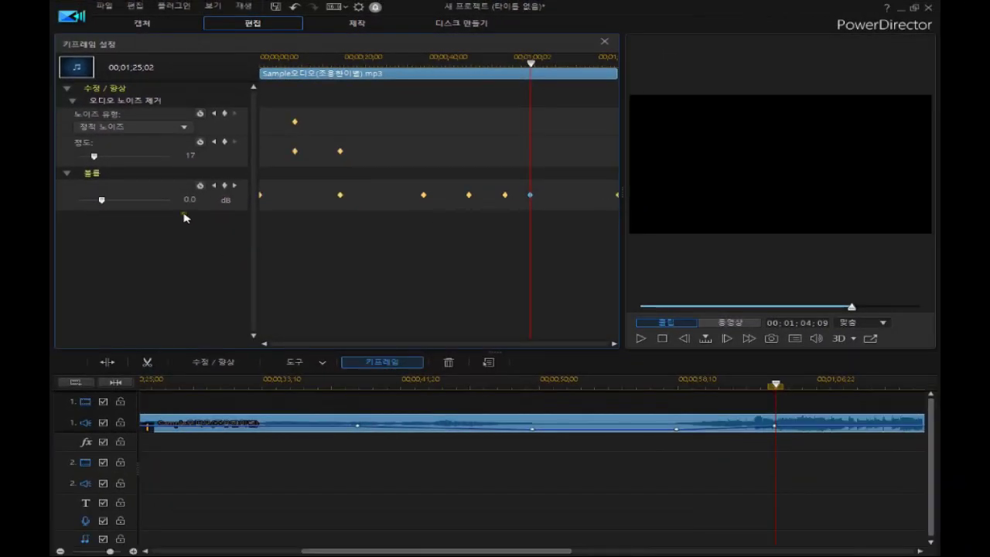
# Close the keyframe settings and increase the height of audio track 1 to inspect the clip's volume curve.
pyautogui.click(604, 41)
pyautogui.click(120, 433)
pyautogui.moveTo(119, 434); pyautogui.dragTo(132, 493)
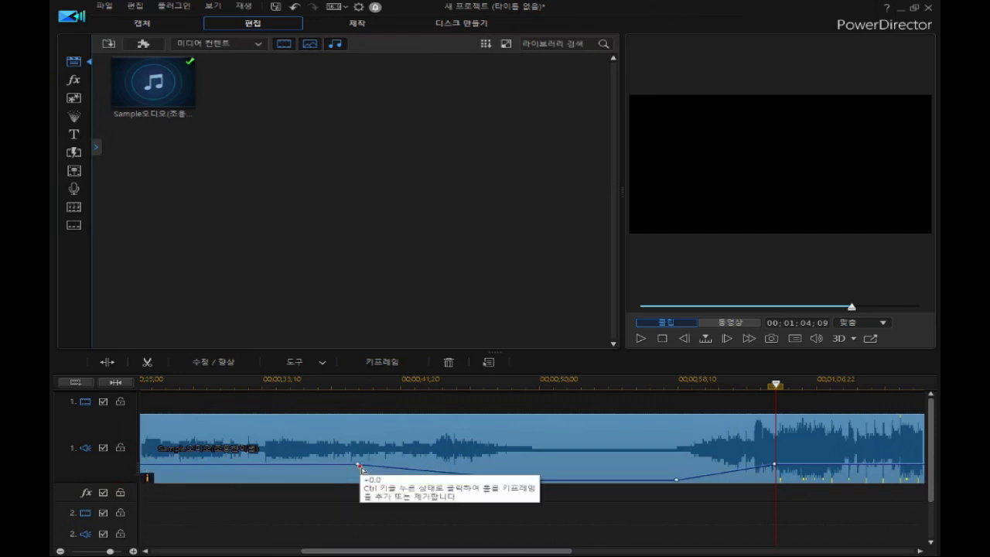
pyautogui.moveTo(361, 466); pyautogui.dragTo(538, 486)
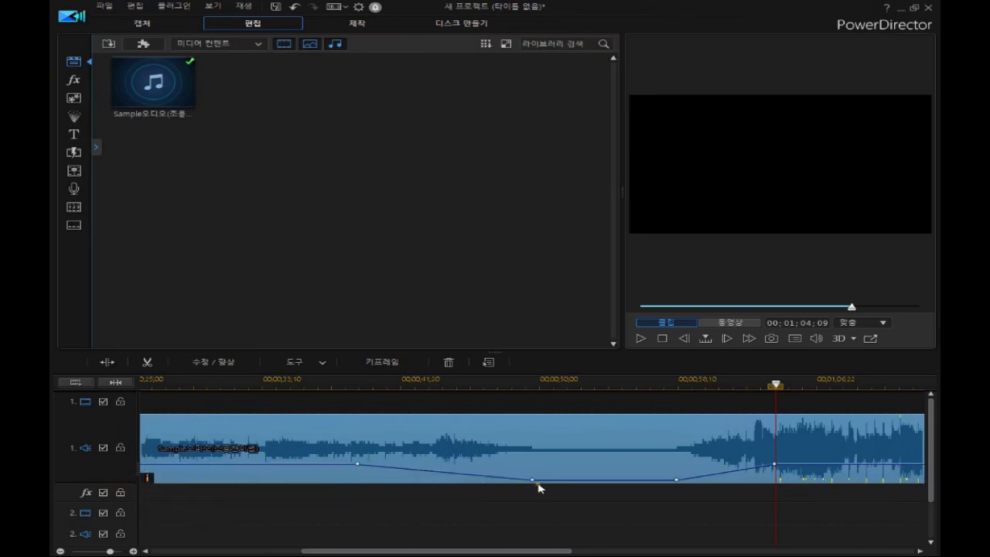